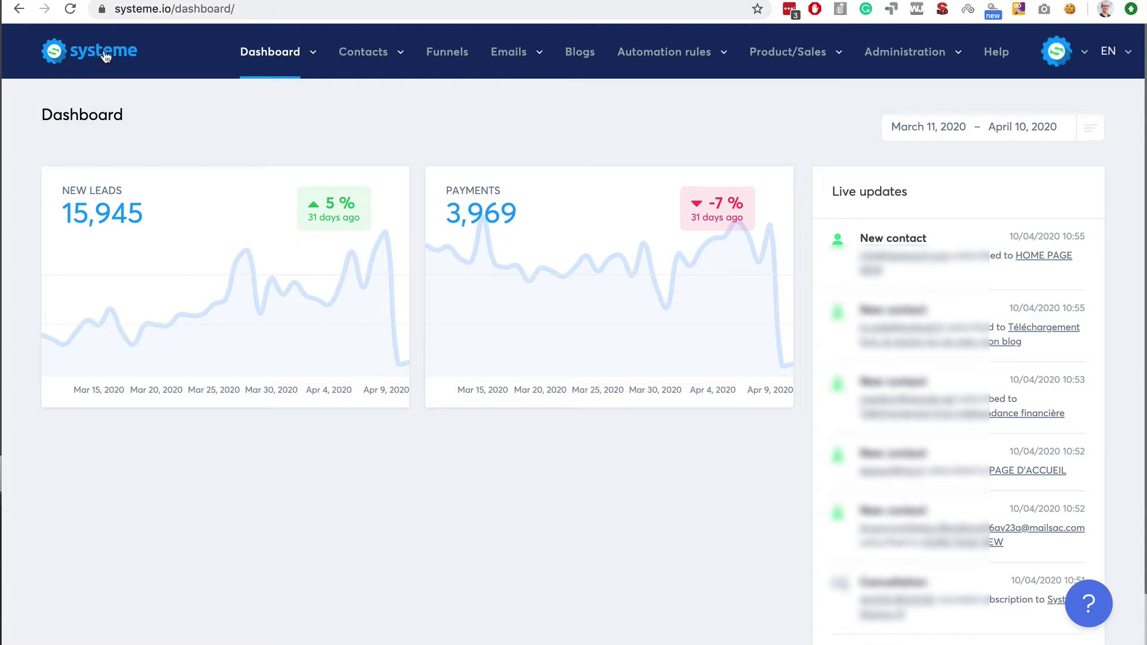
# - Go from the dashboard to the Funnels list
pyautogui.moveTo(344, 53)
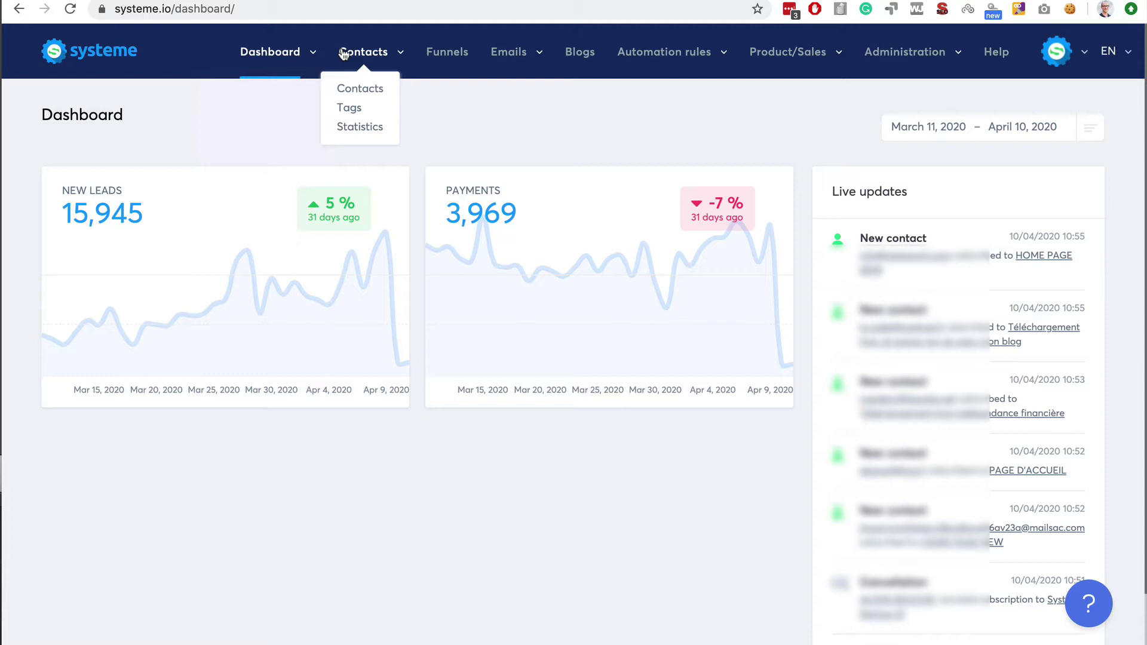
pyautogui.click(438, 55)
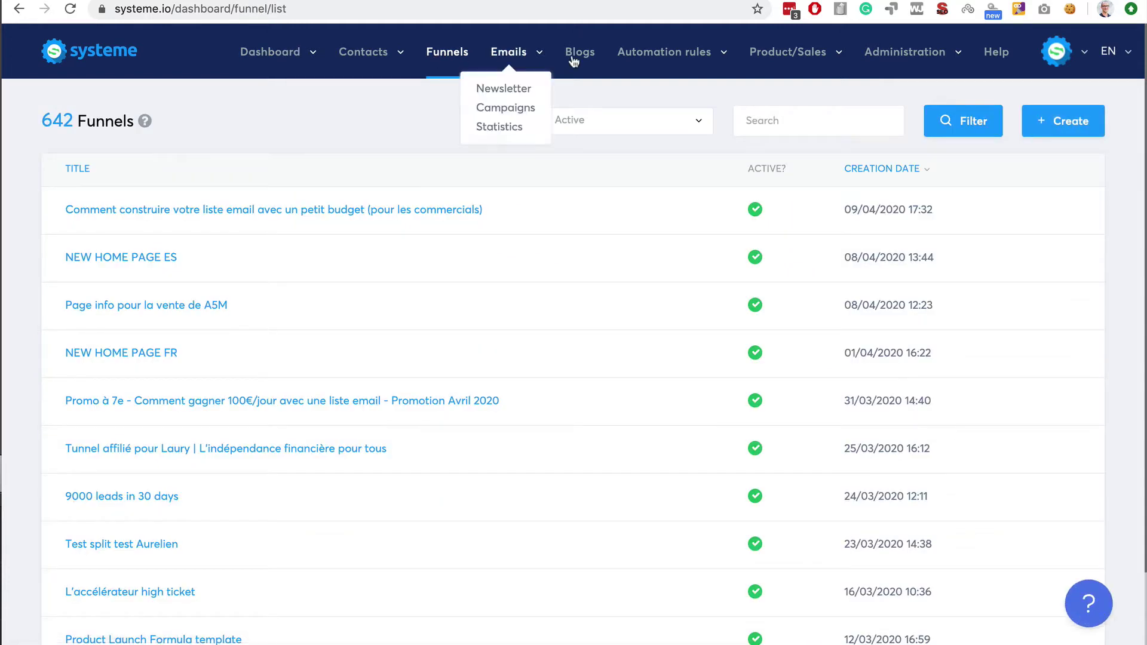
# - Start a new evergreen webinar funnel named 'EVG Webinar'
pyautogui.click(1063, 119)
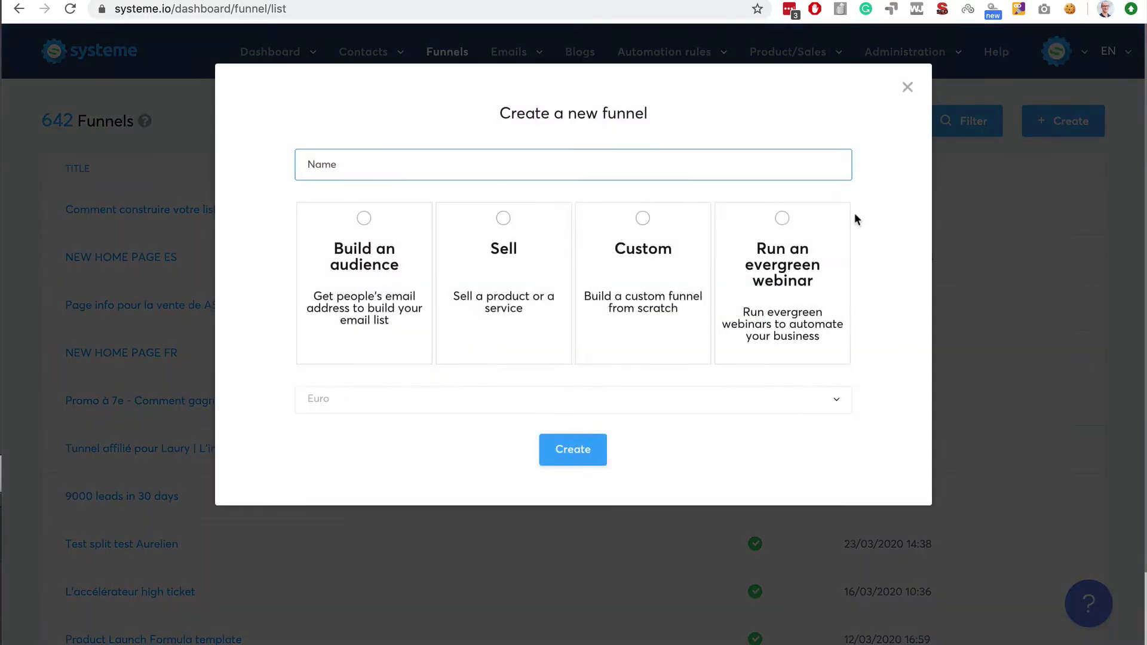
pyautogui.click(783, 219)
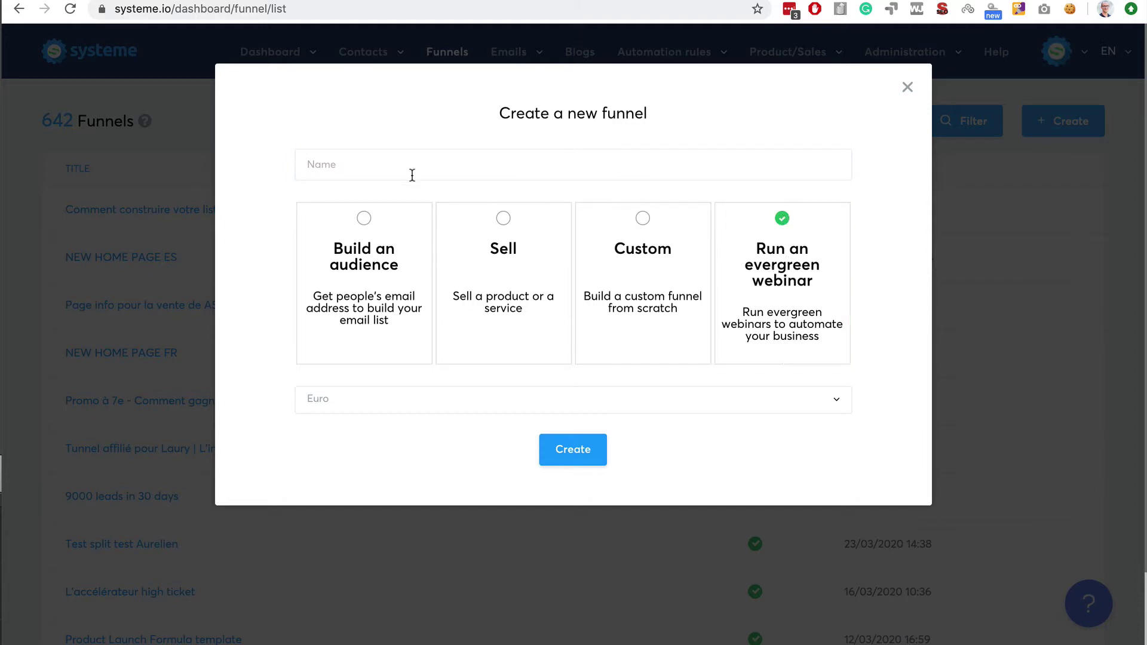
pyautogui.click(391, 172)
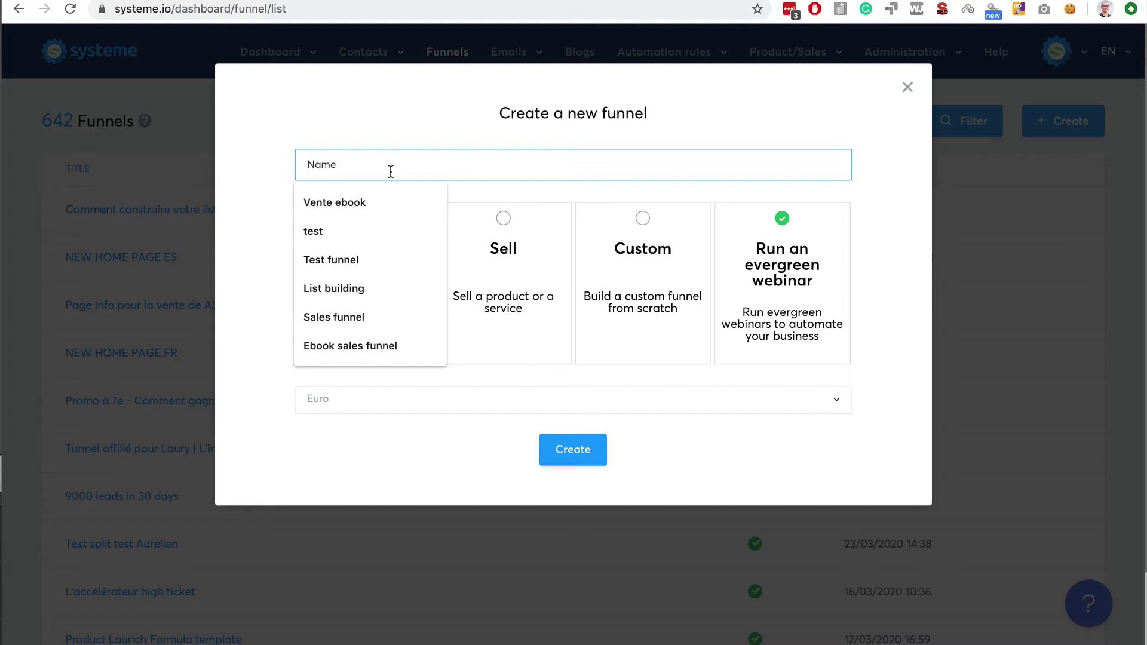
pyautogui.write('EVG ')
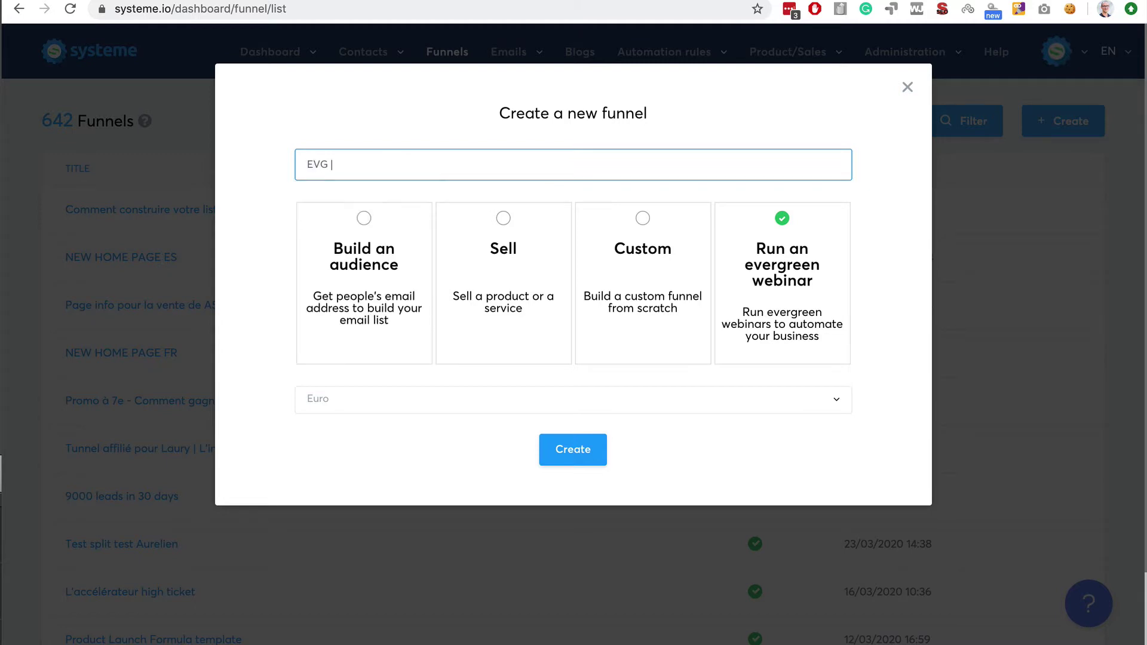
pyautogui.write('Webinar')
# - Set the funnel currency to U.S. Dollar
pyautogui.click(760, 400)
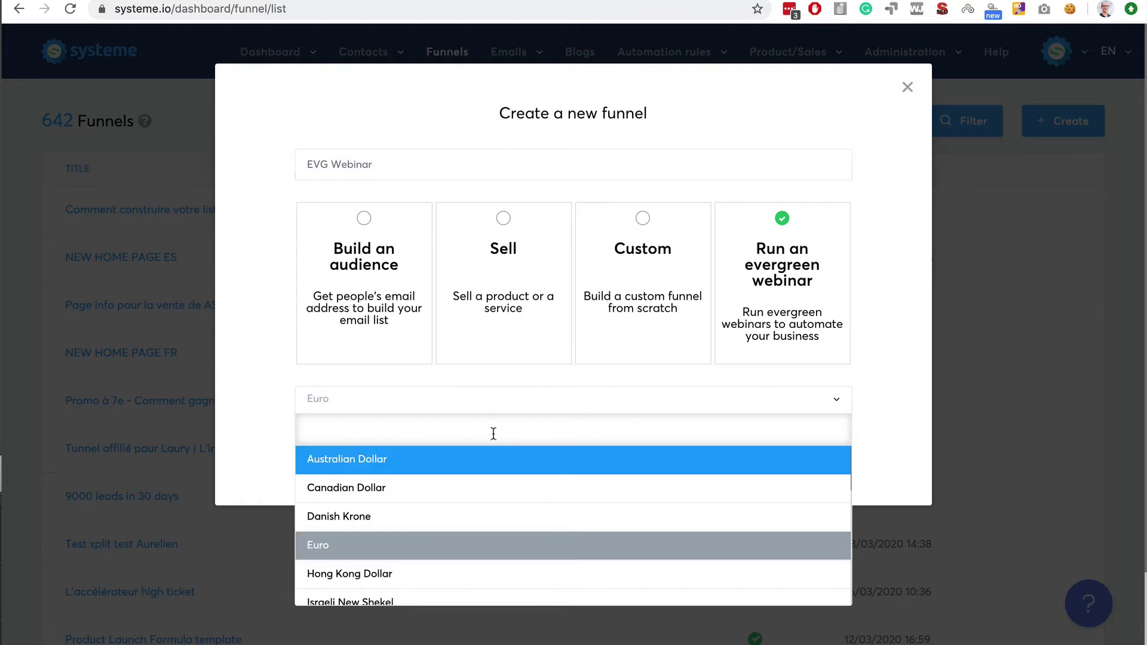
pyautogui.scroll(-4, 558, 519)
pyautogui.scroll(-3, 558, 519)
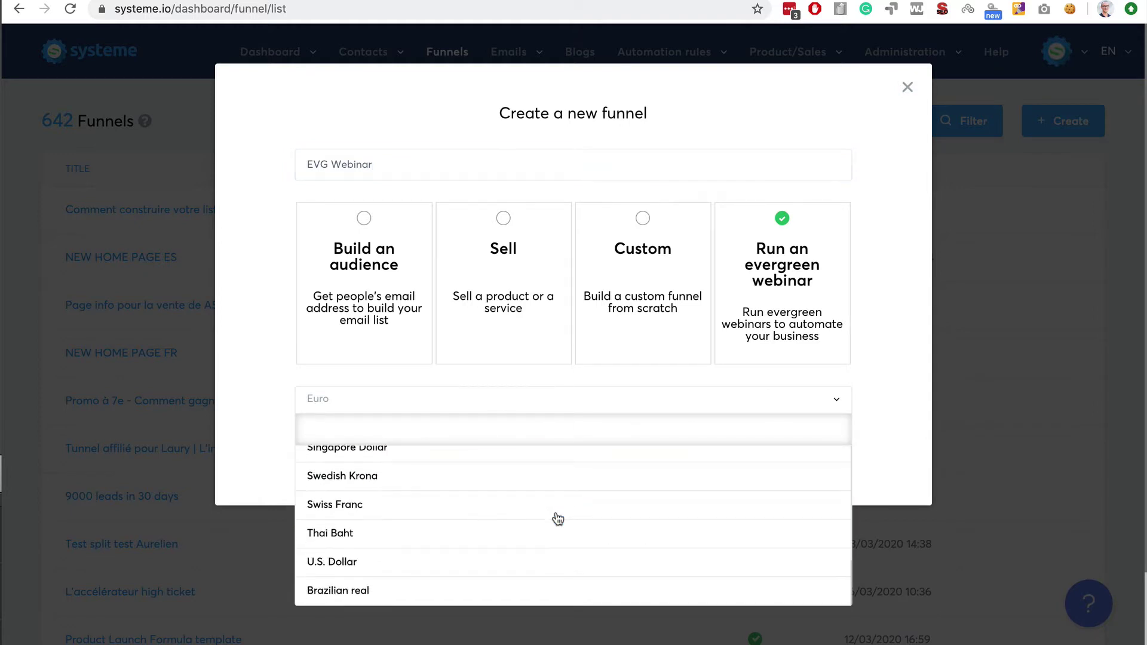
pyautogui.scroll(4, 557, 519)
pyautogui.scroll(4, 557, 519)
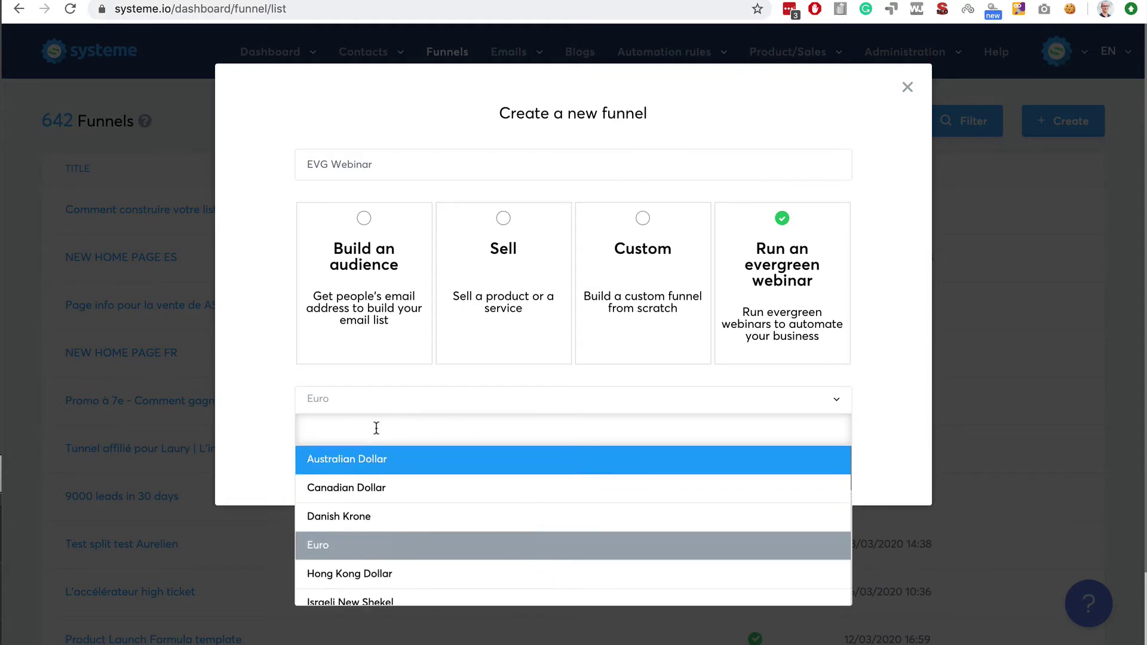
pyautogui.write('un')
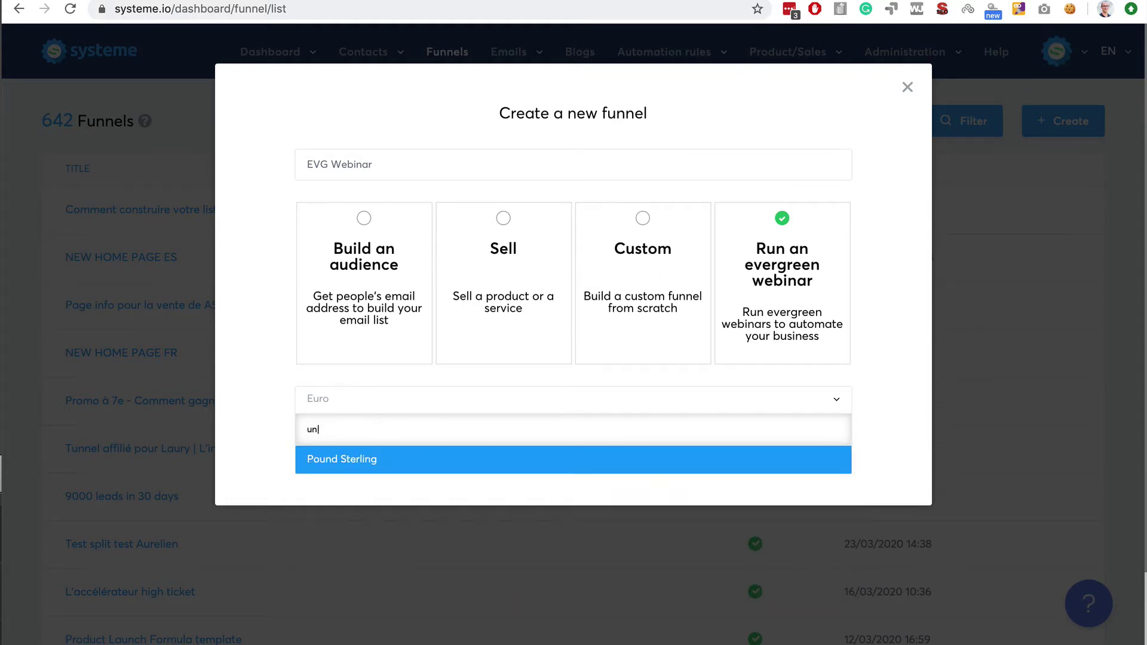
pyautogui.write('i')
pyautogui.press('BackSpace')
pyautogui.press('BackSpace')
pyautogui.press('BackSpace')
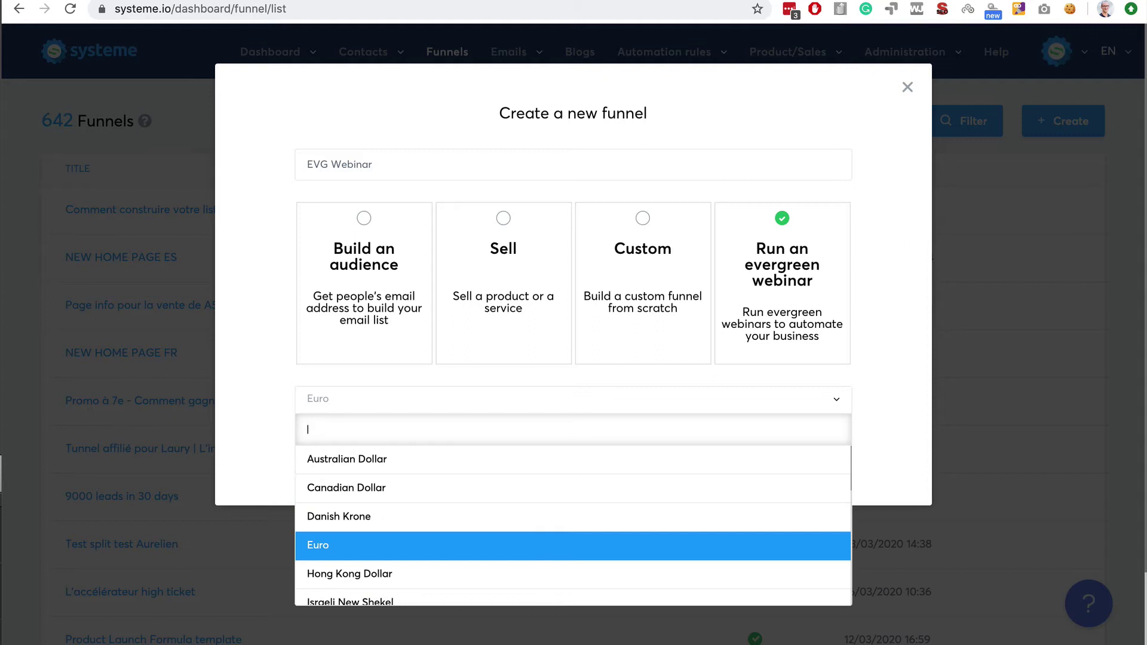
pyautogui.write('US')
pyautogui.press('BackSpace')
pyautogui.press('BackSpace')
pyautogui.write('us')
pyautogui.press('Return')
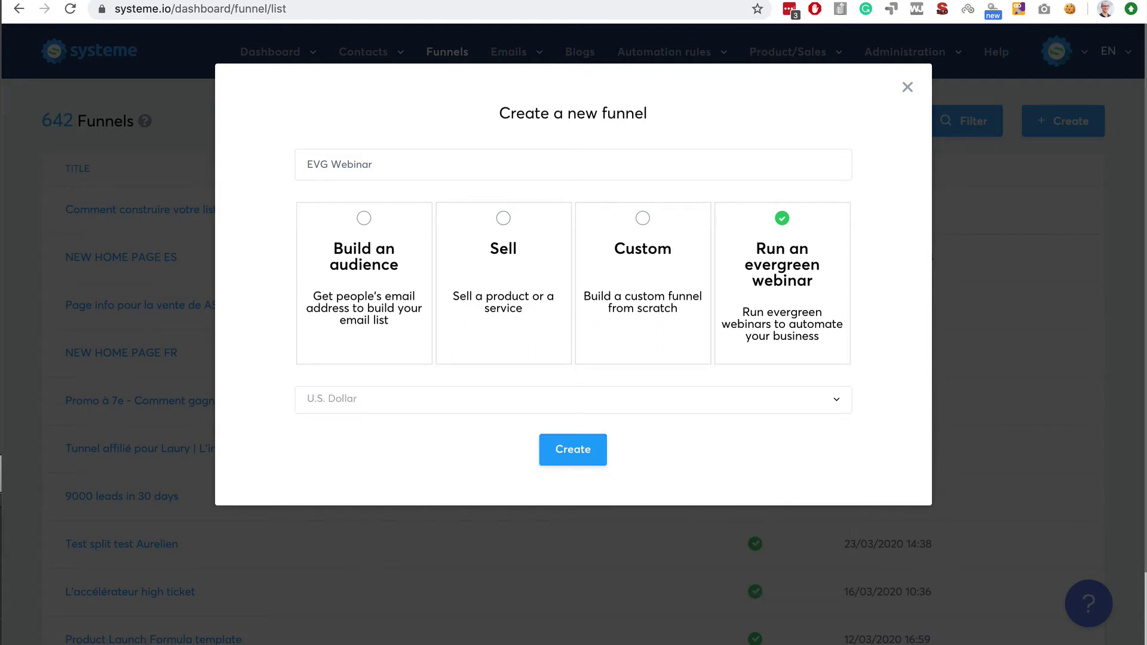
# - Create the EVG Webinar funnel and apply the first template to the Webinar registration step
pyautogui.click(583, 450)
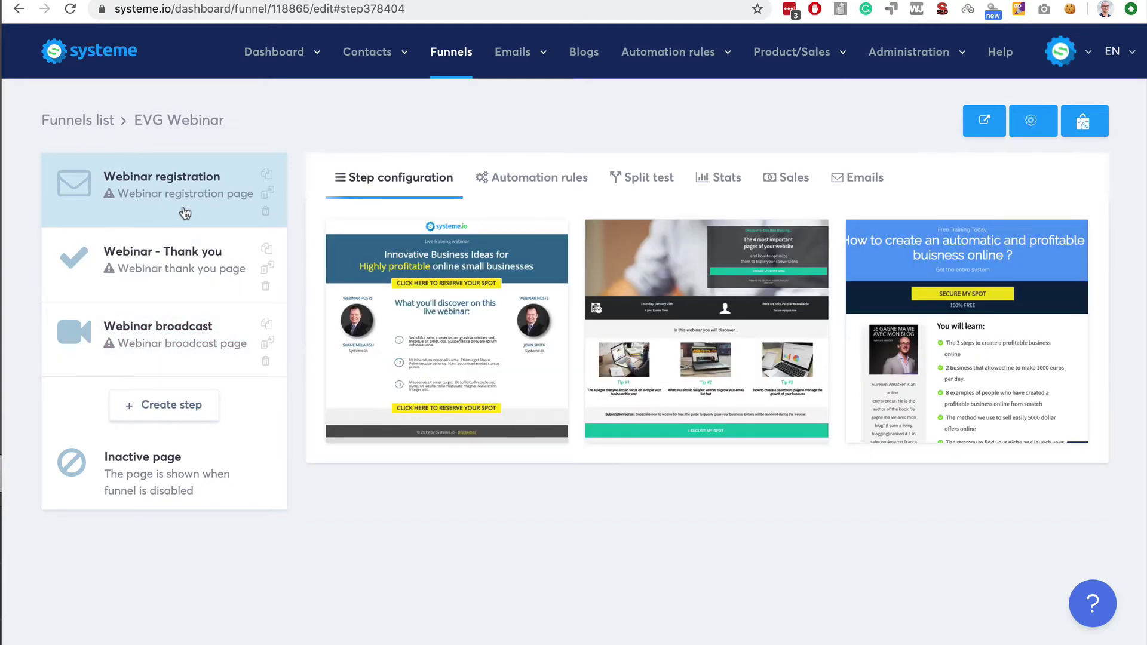
pyautogui.moveTo(378, 298)
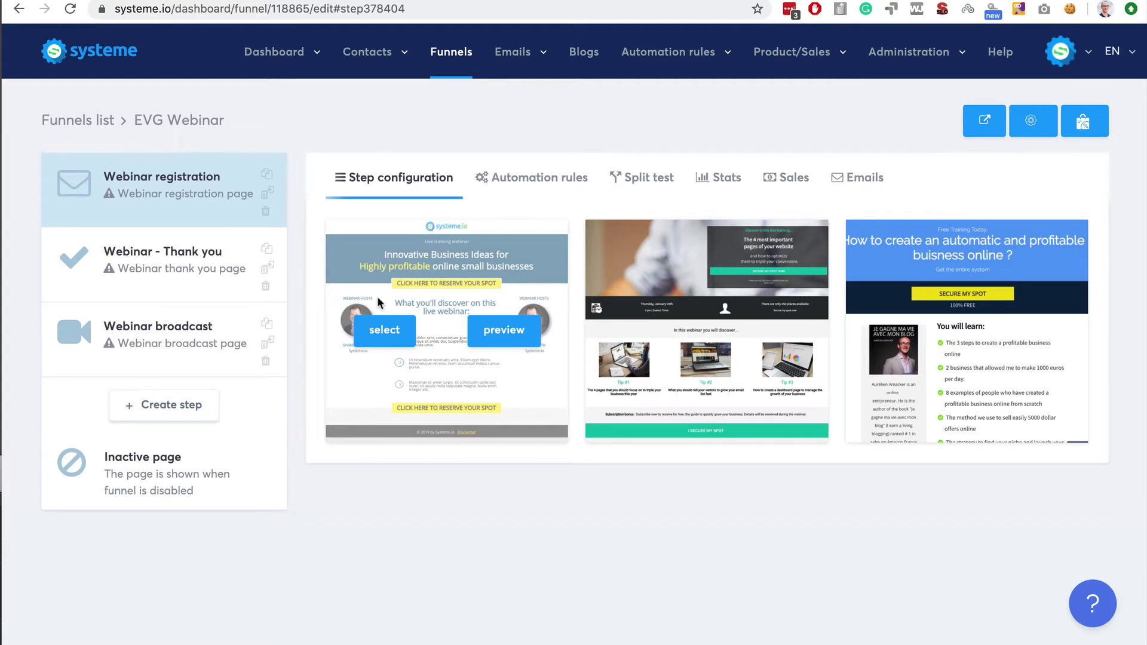
pyautogui.click(385, 332)
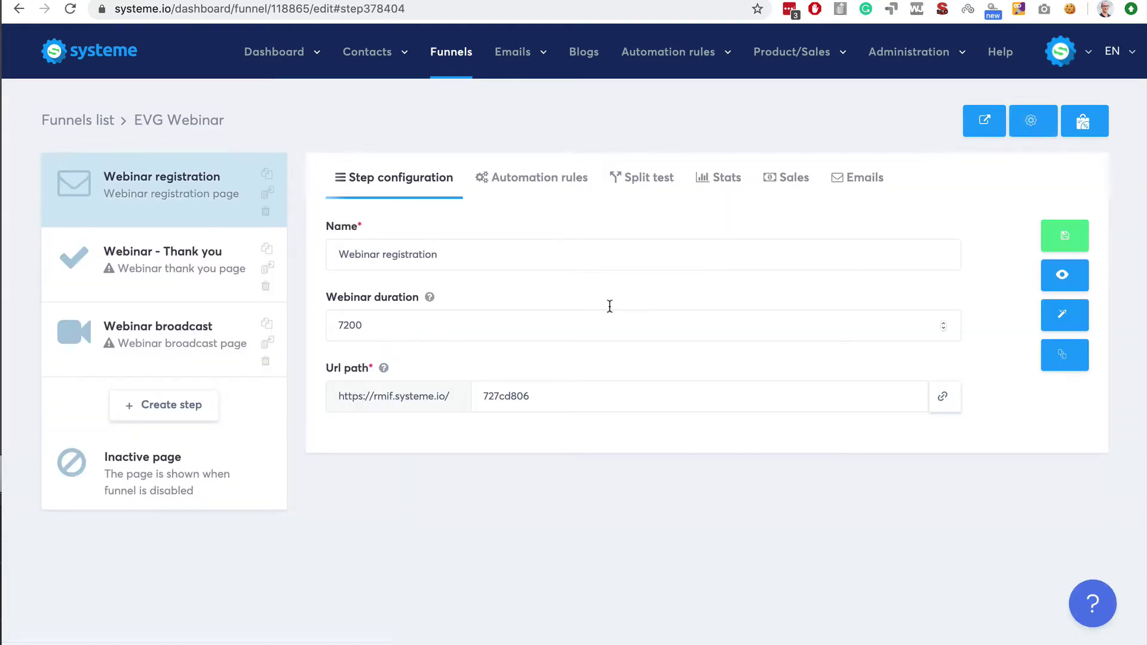
# - Preview the registration page live, scroll through it, then close the preview
pyautogui.click(1062, 275)
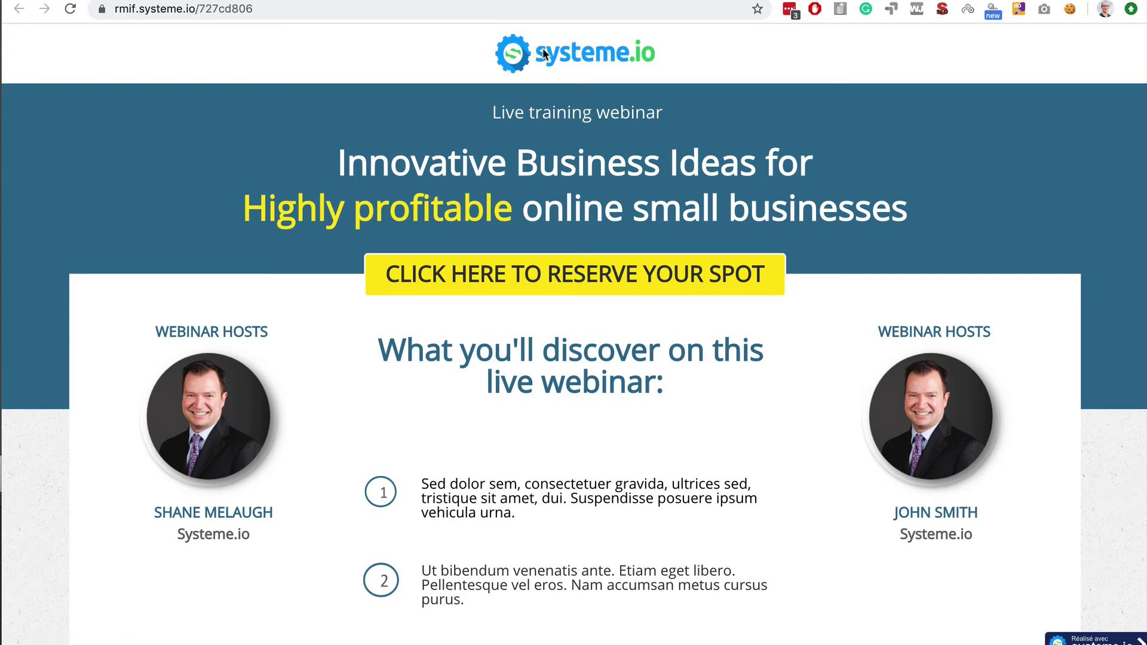
pyautogui.scroll(-3, 1082, 245)
pyautogui.scroll(-2, 1083, 245)
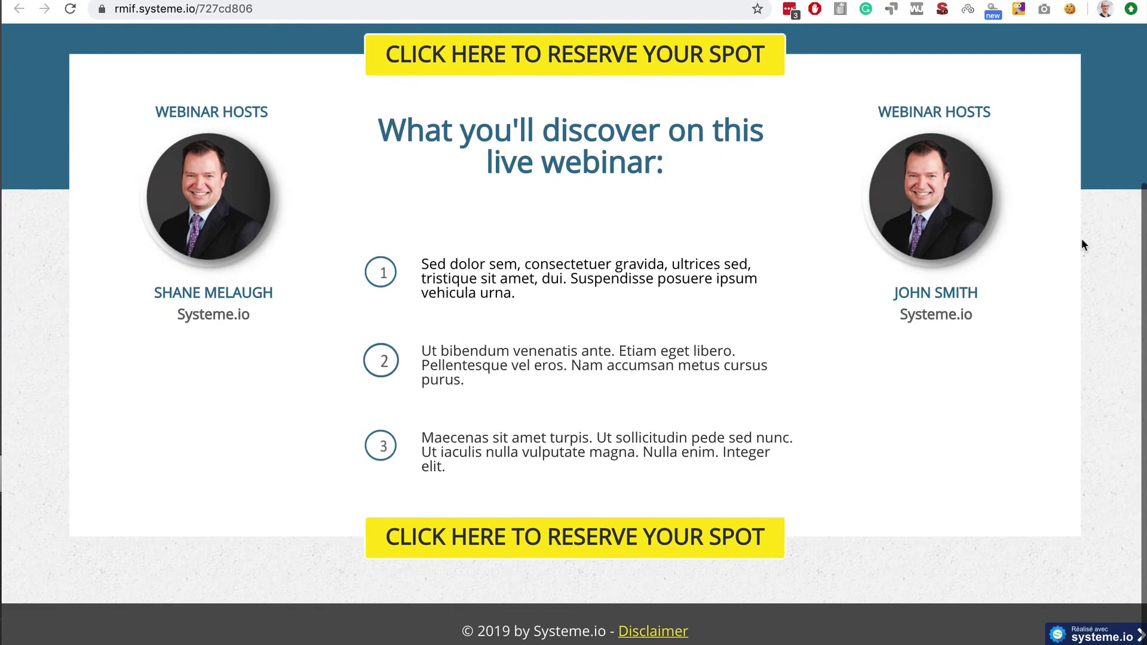
pyautogui.scroll(5, 1083, 245)
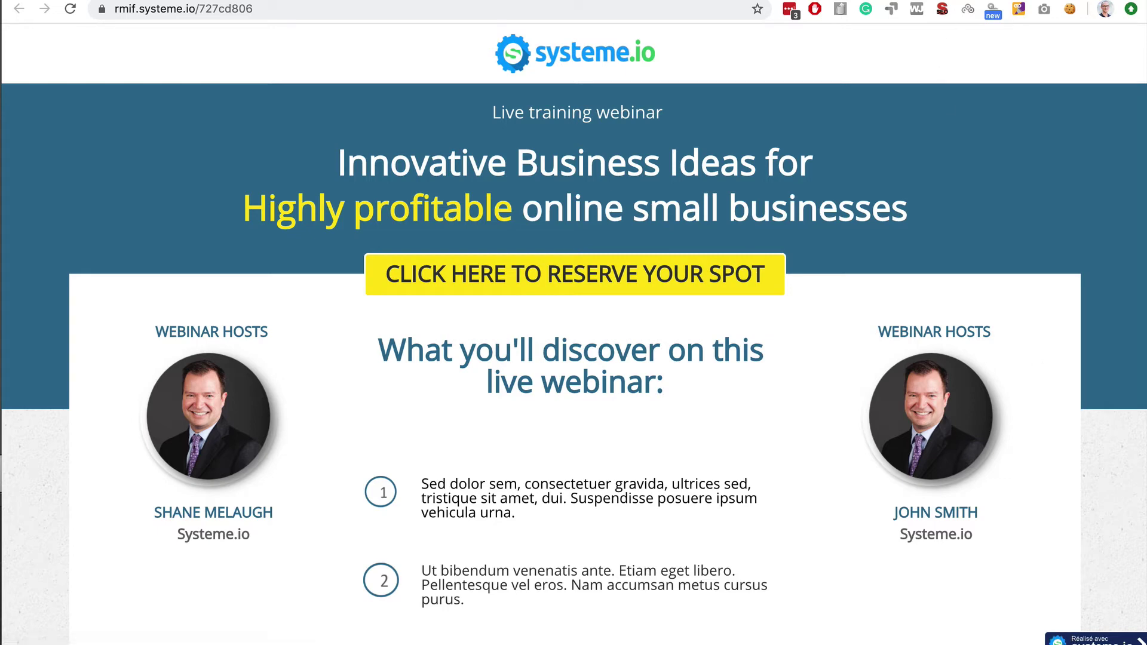
pyautogui.press('super+w')
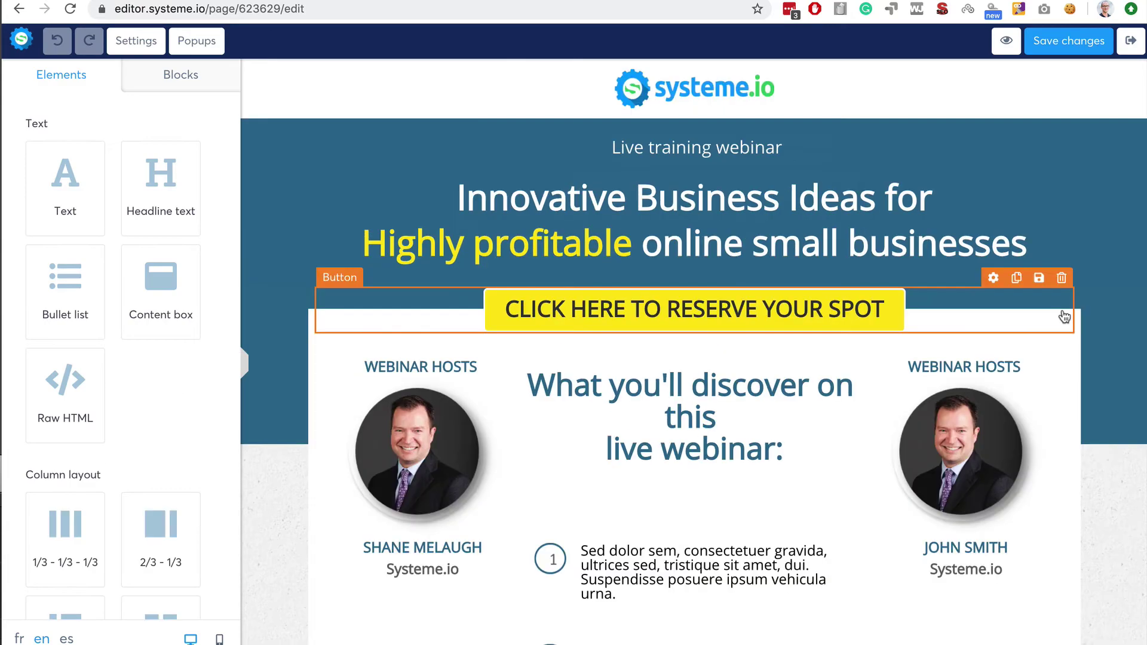
# - Turn off the affiliate badge in the registration page's settings
pyautogui.click(135, 42)
pyautogui.scroll(-9, 143, 302)
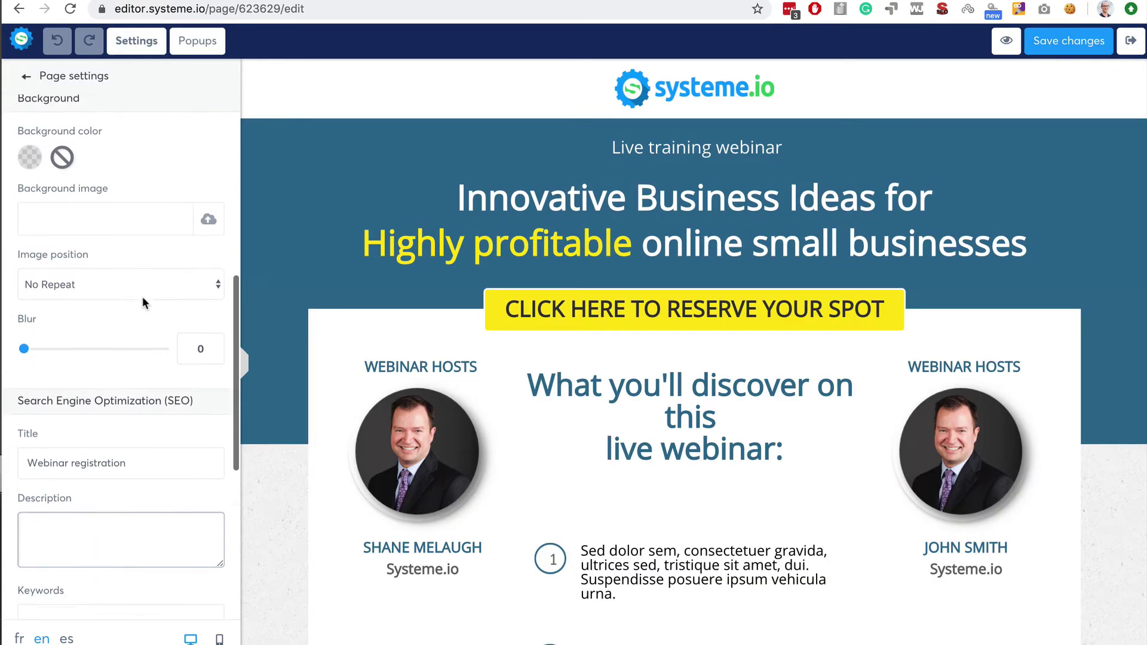
pyautogui.scroll(4, 142, 303)
pyautogui.scroll(-5, 142, 303)
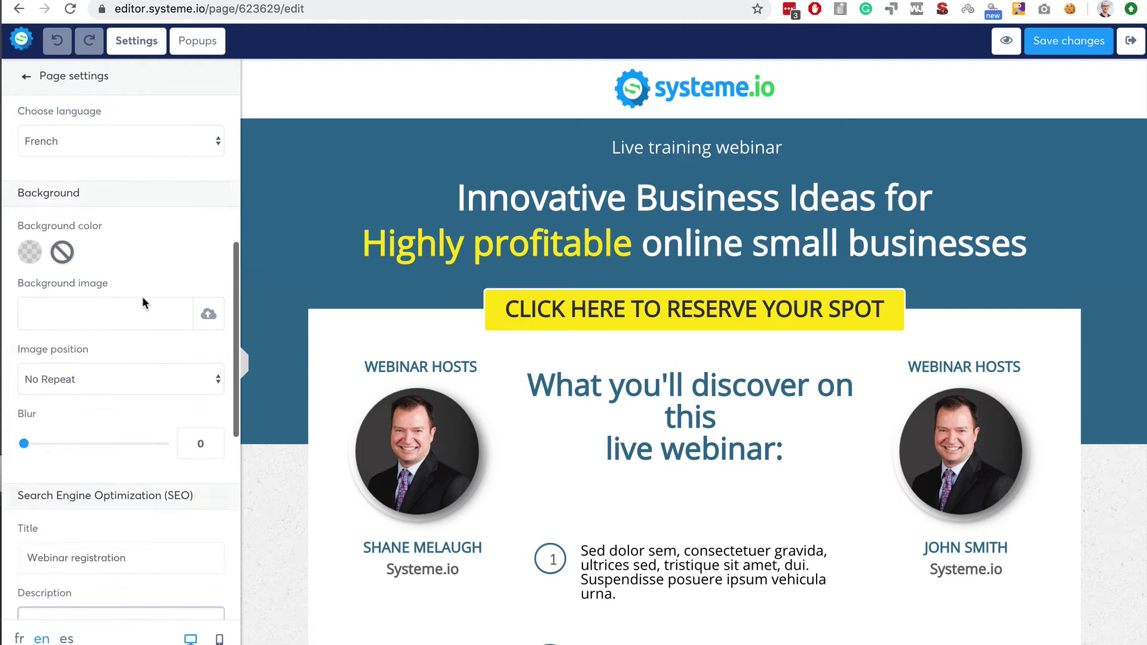
pyautogui.scroll(-1, 142, 296)
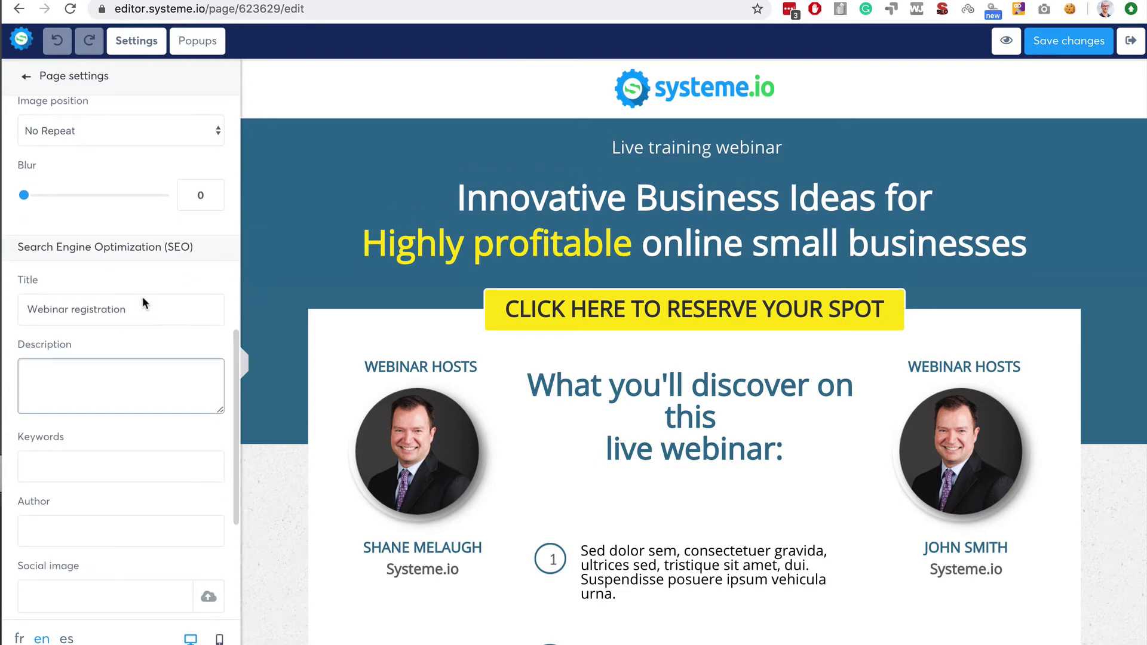
pyautogui.scroll(-2, 142, 296)
pyautogui.scroll(-5, 143, 299)
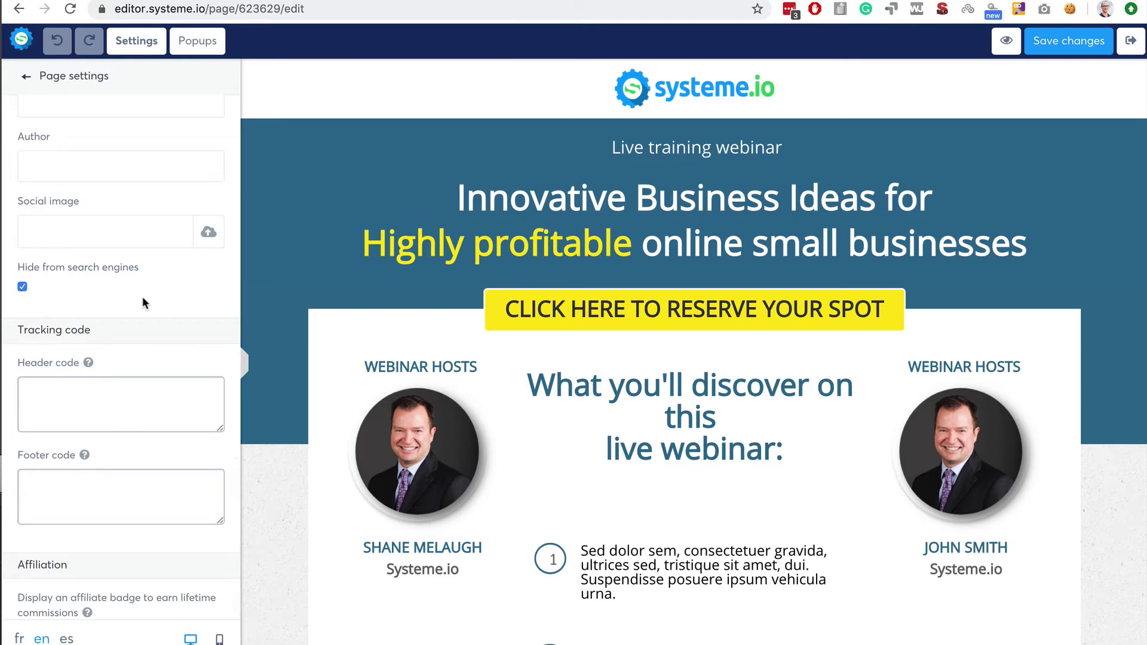
pyautogui.scroll(-1, 201, 541)
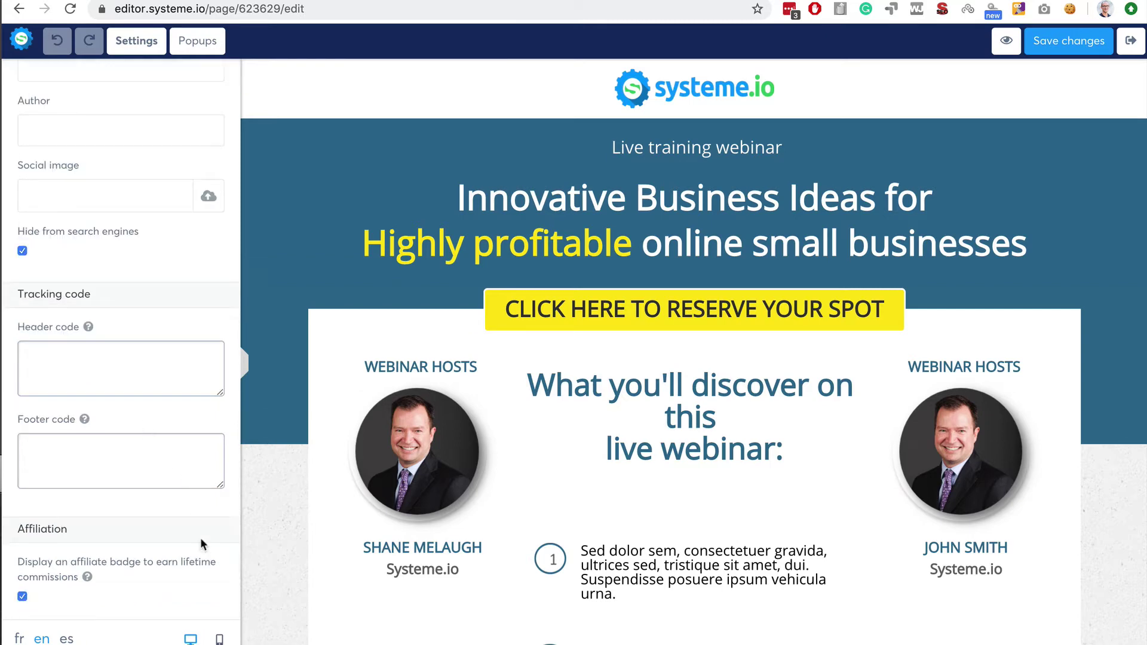
pyautogui.click(22, 596)
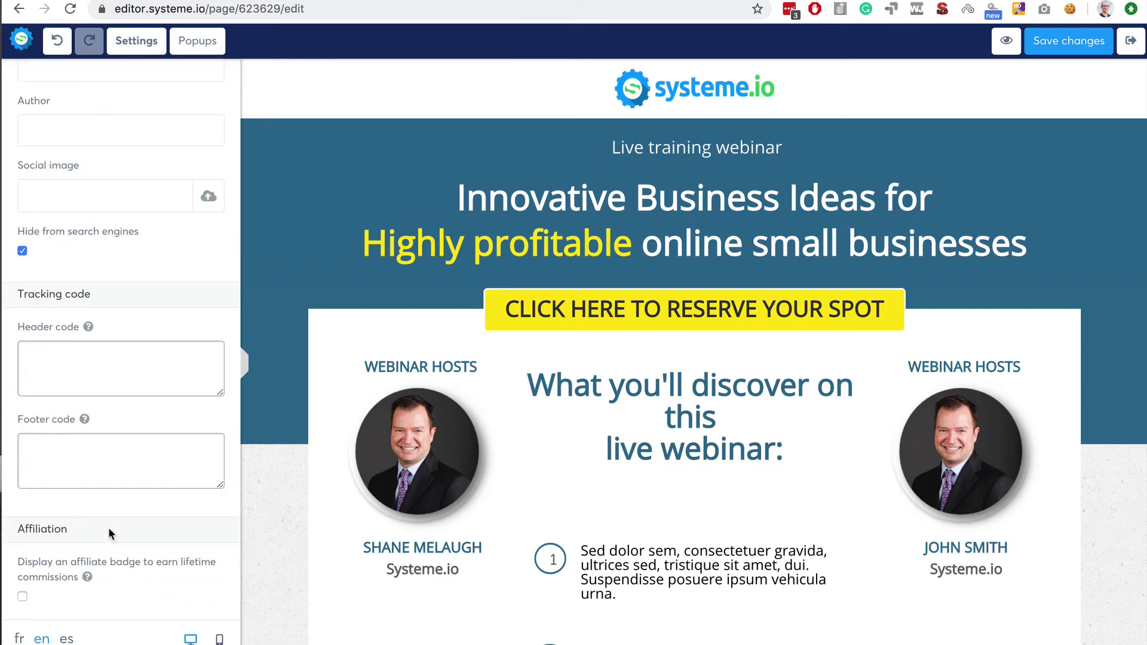
pyautogui.scroll(10, 130, 470)
pyautogui.scroll(8, 130, 470)
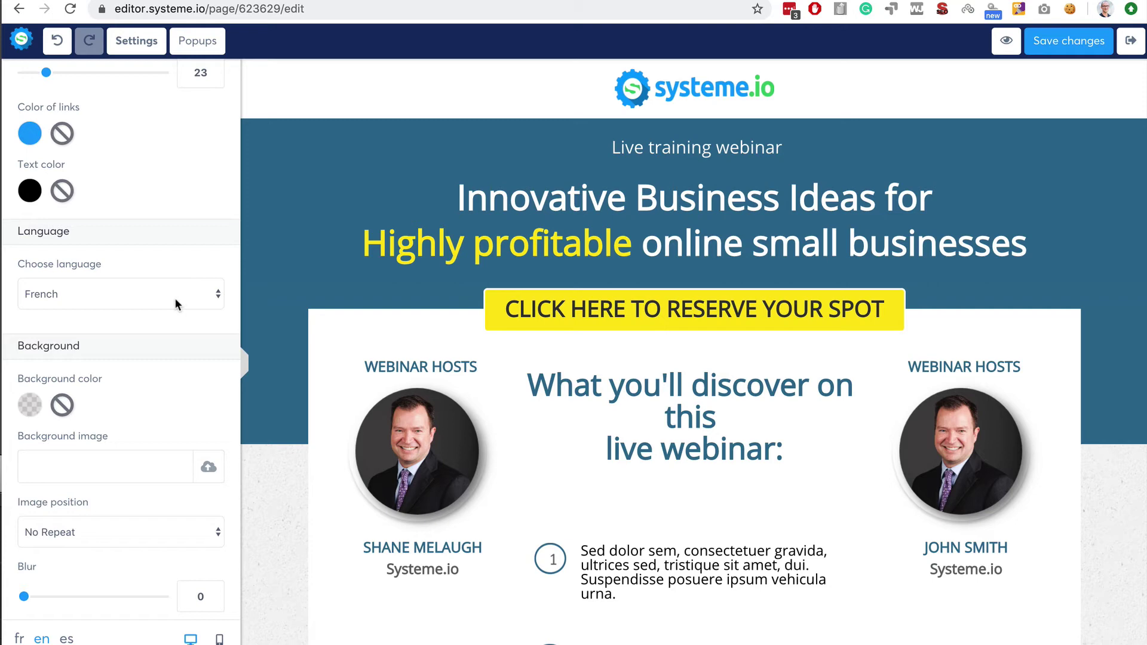
# - Change the page language from French to English, save, and exit to the funnel
pyautogui.click(176, 304)
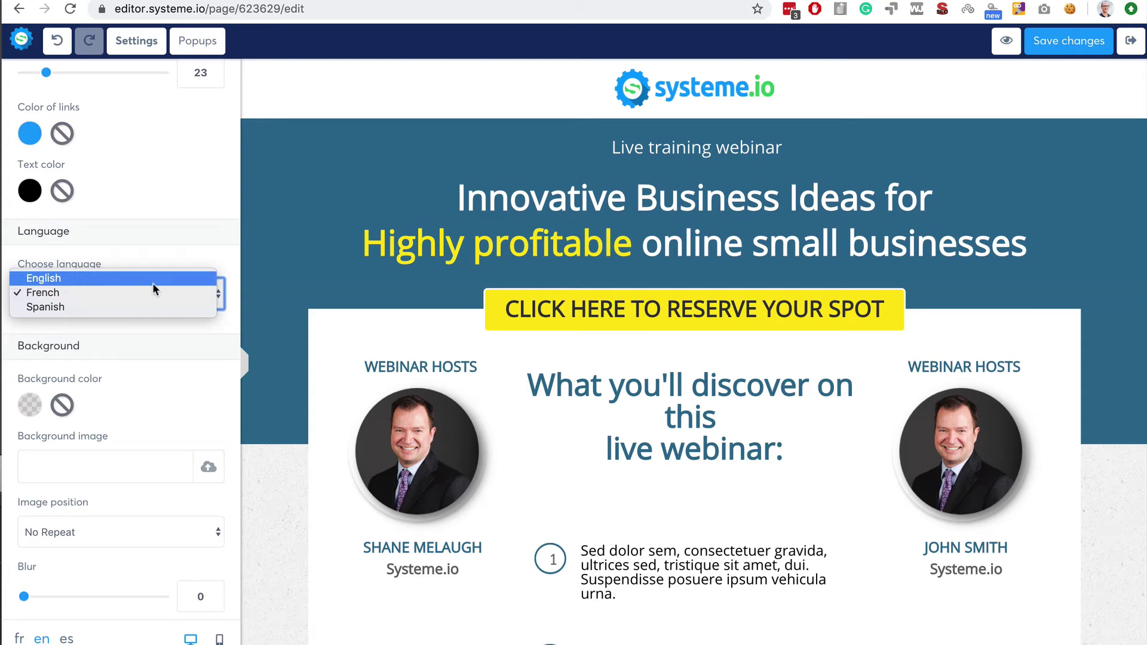
pyautogui.click(153, 284)
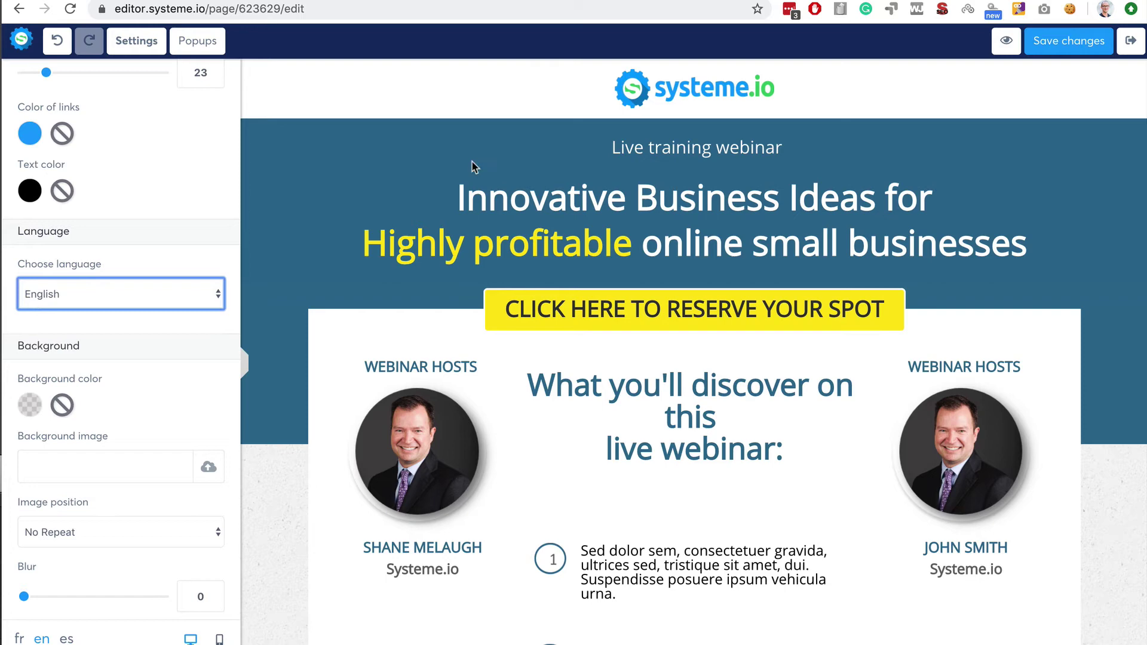
pyautogui.click(1063, 40)
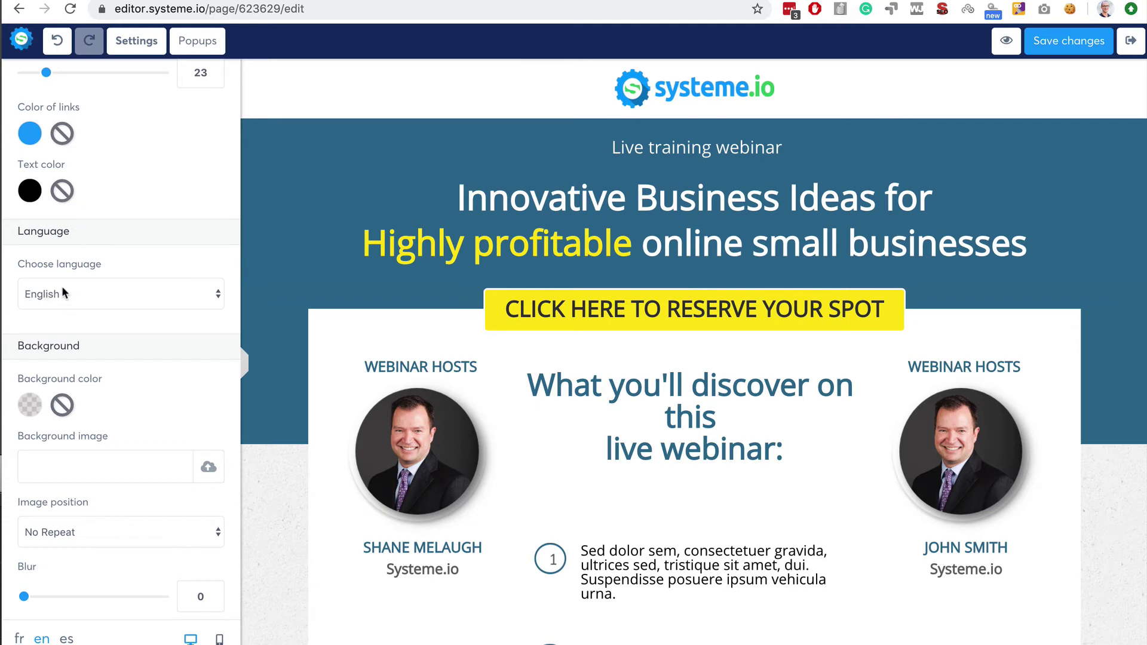
pyautogui.click(1128, 42)
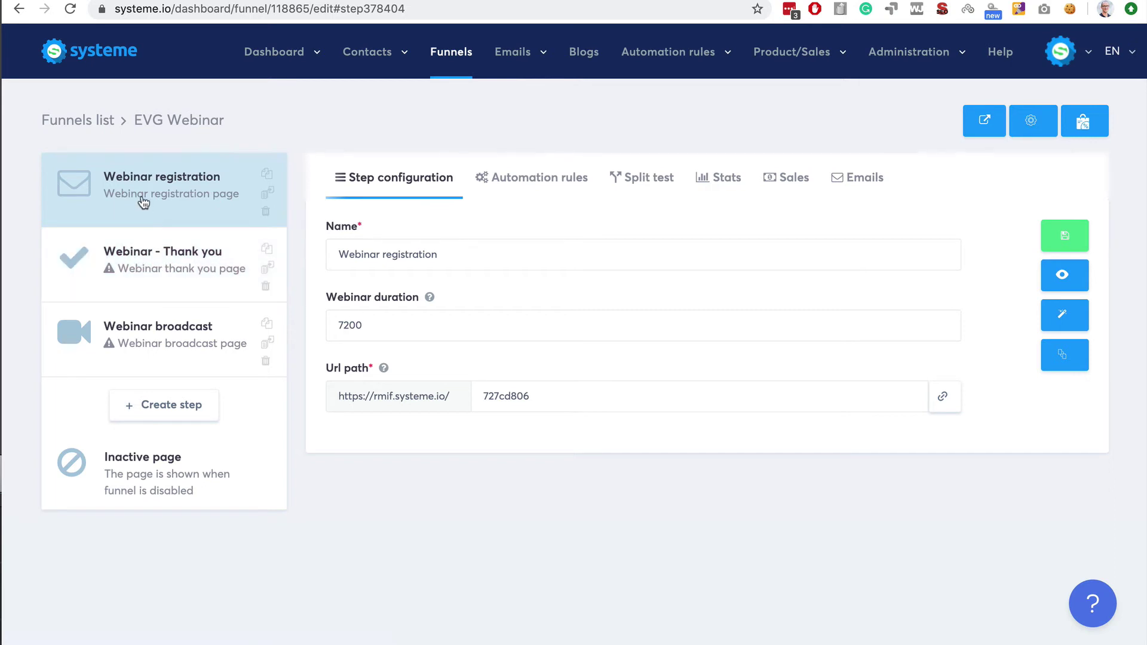
# - Apply the first template to the Webinar - Thank you and Webinar broadcast steps
pyautogui.click(169, 267)
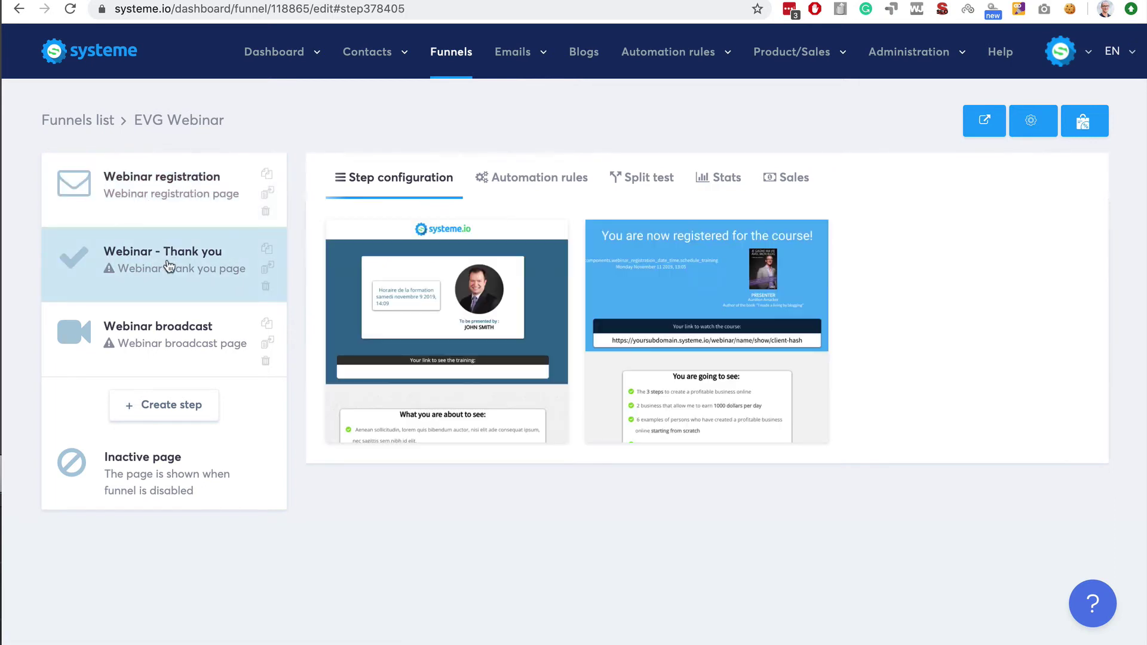
pyautogui.click(371, 334)
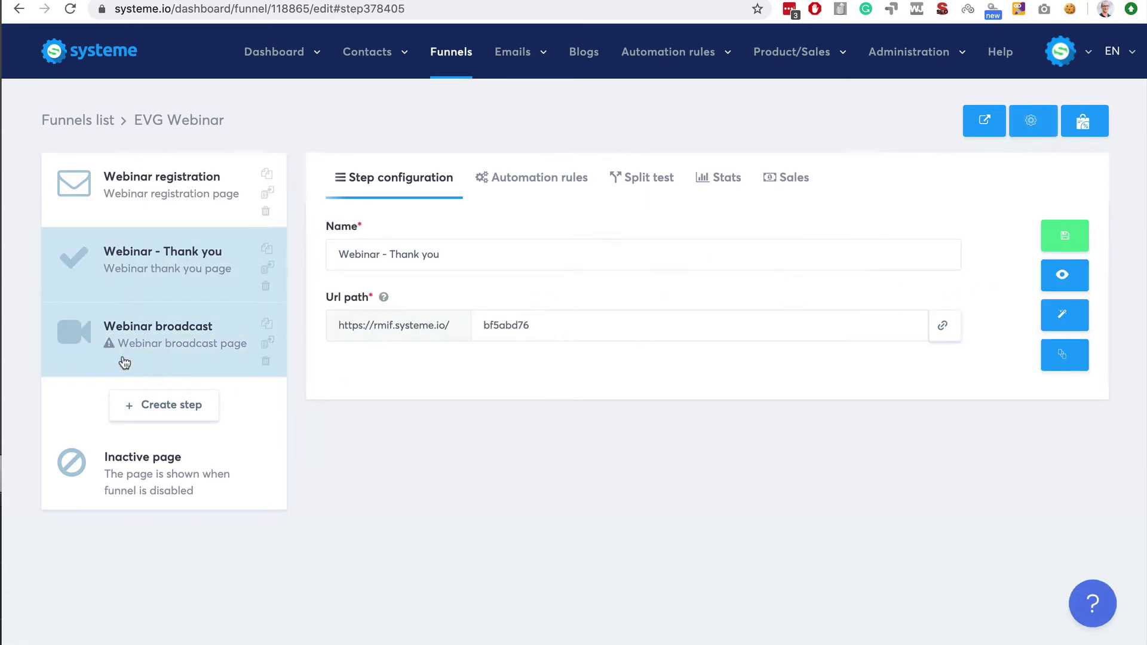
pyautogui.click(124, 363)
pyautogui.moveTo(460, 331)
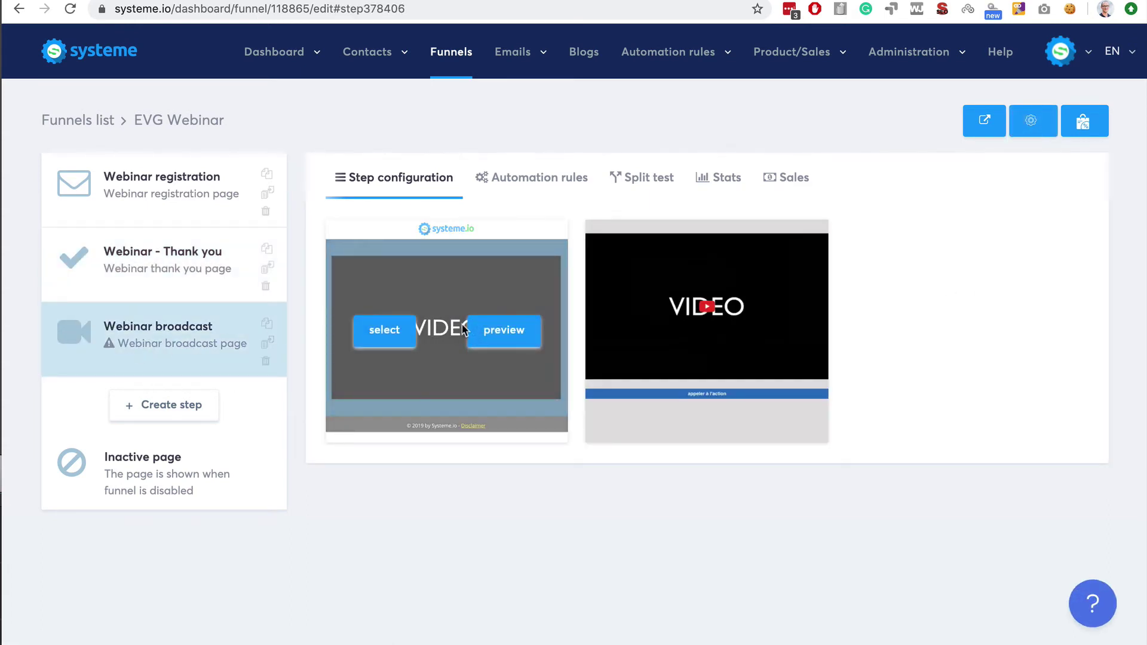
pyautogui.click(383, 338)
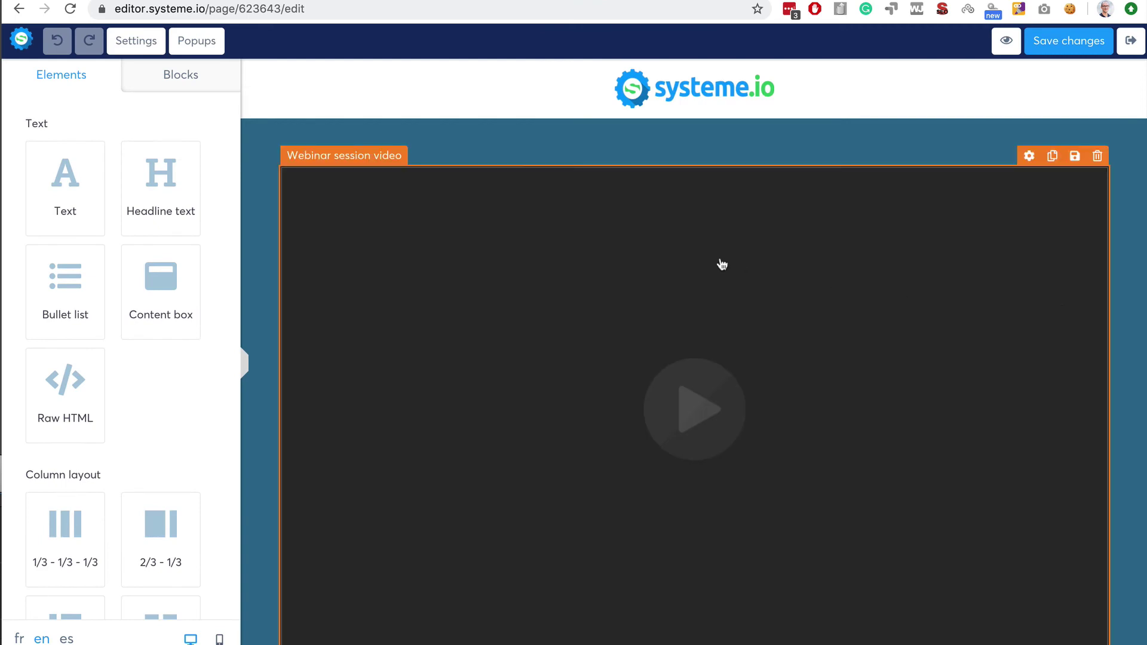
# - Check the session video's type options and keep it on Direct link
pyautogui.click(466, 212)
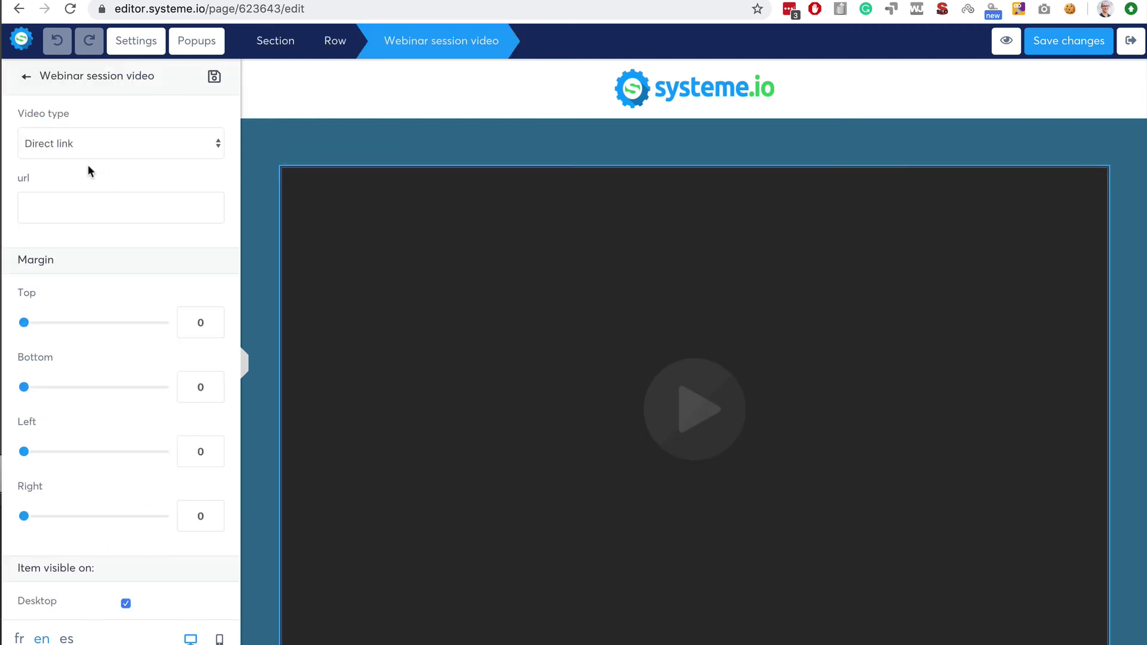
pyautogui.click(72, 148)
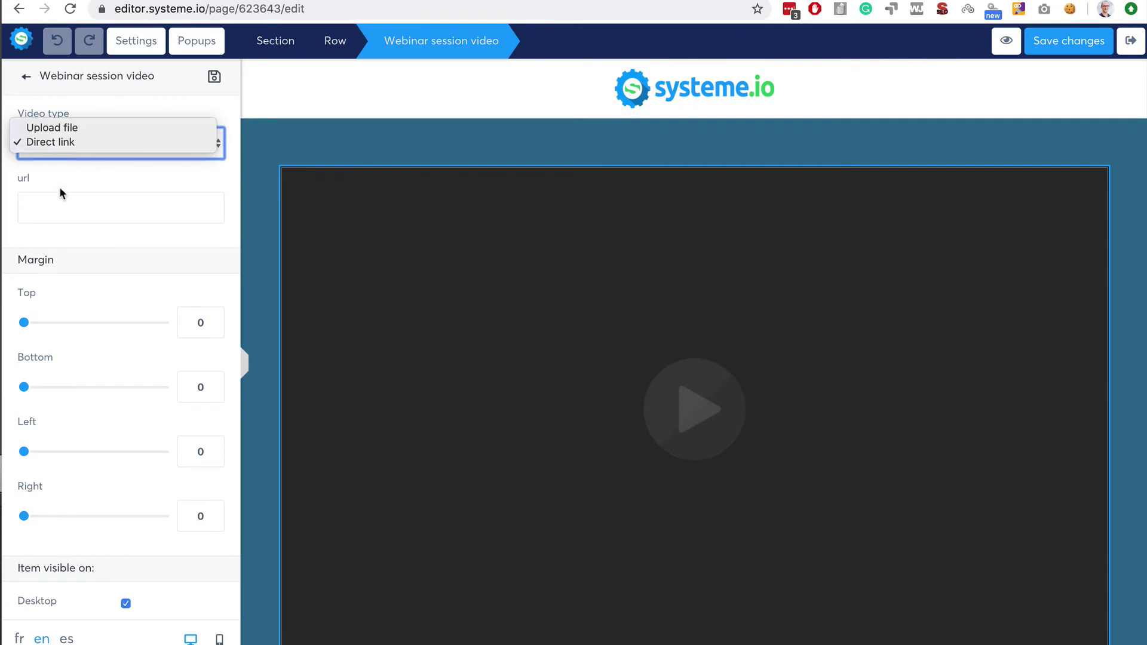
pyautogui.click(53, 206)
pyautogui.click(60, 144)
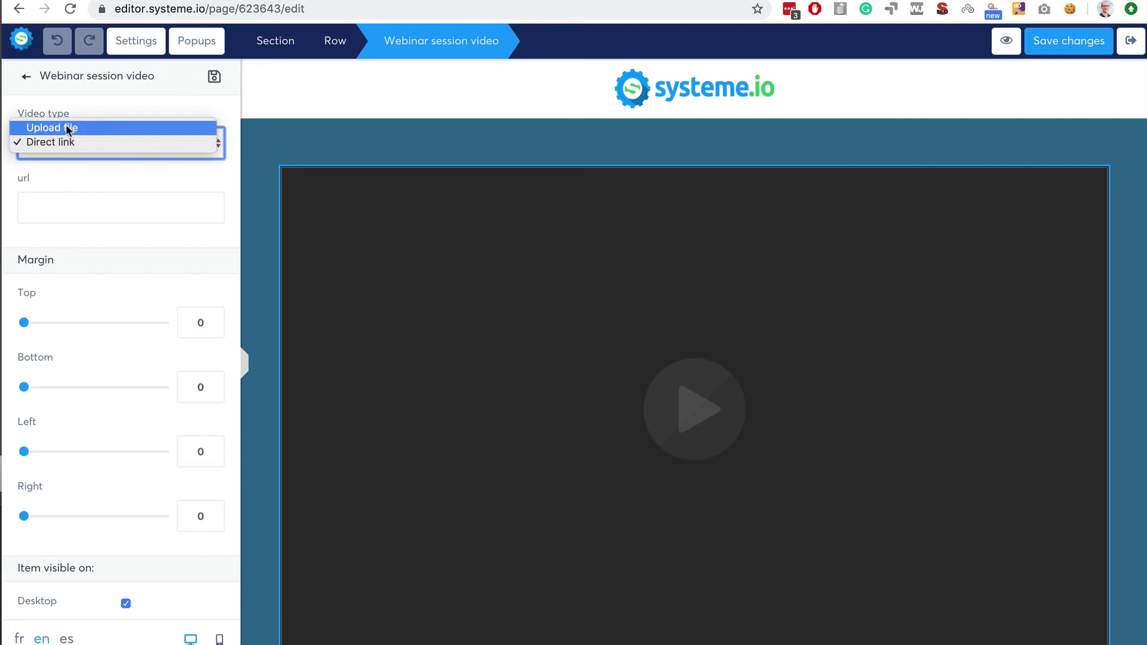
pyautogui.click(100, 206)
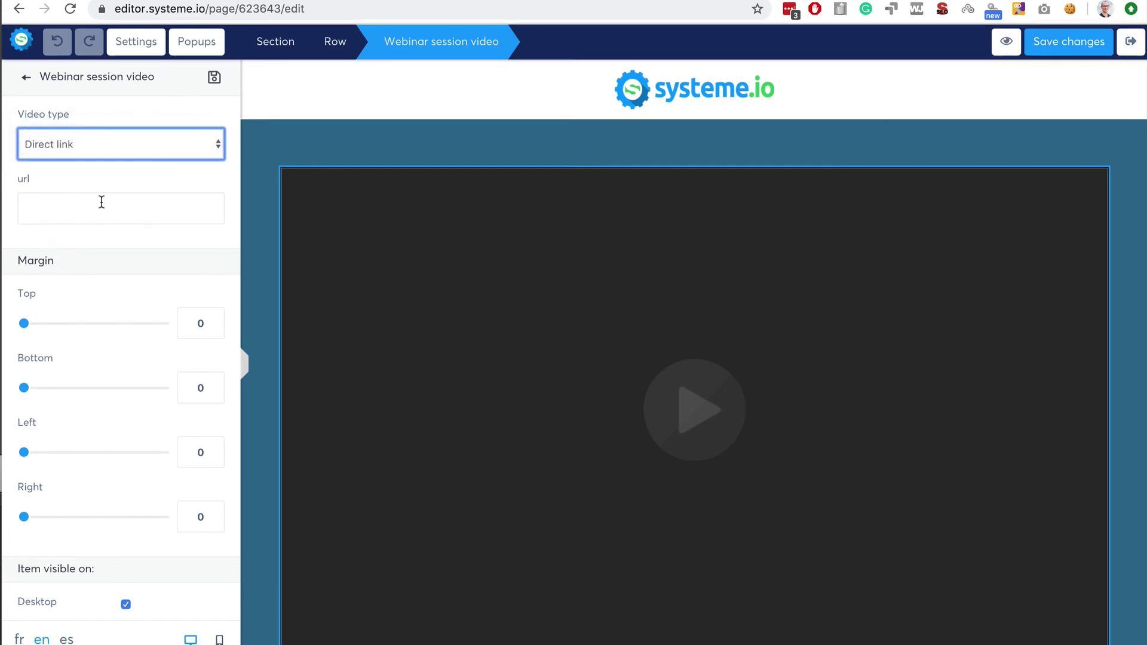
pyautogui.scroll(-1, 101, 202)
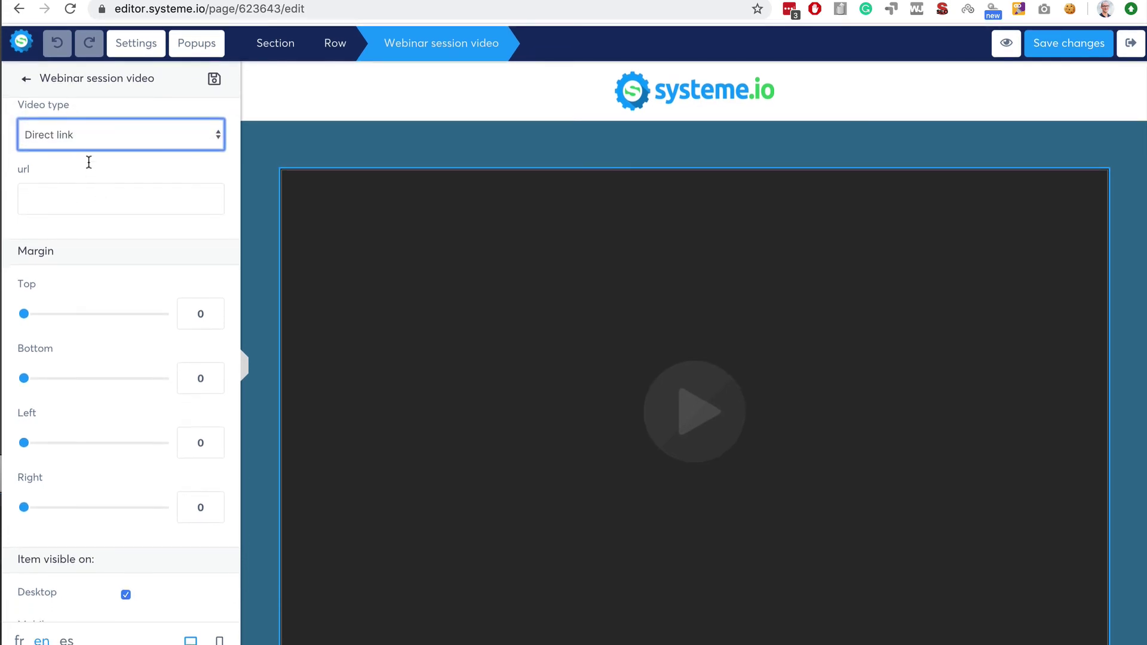
pyautogui.click(86, 137)
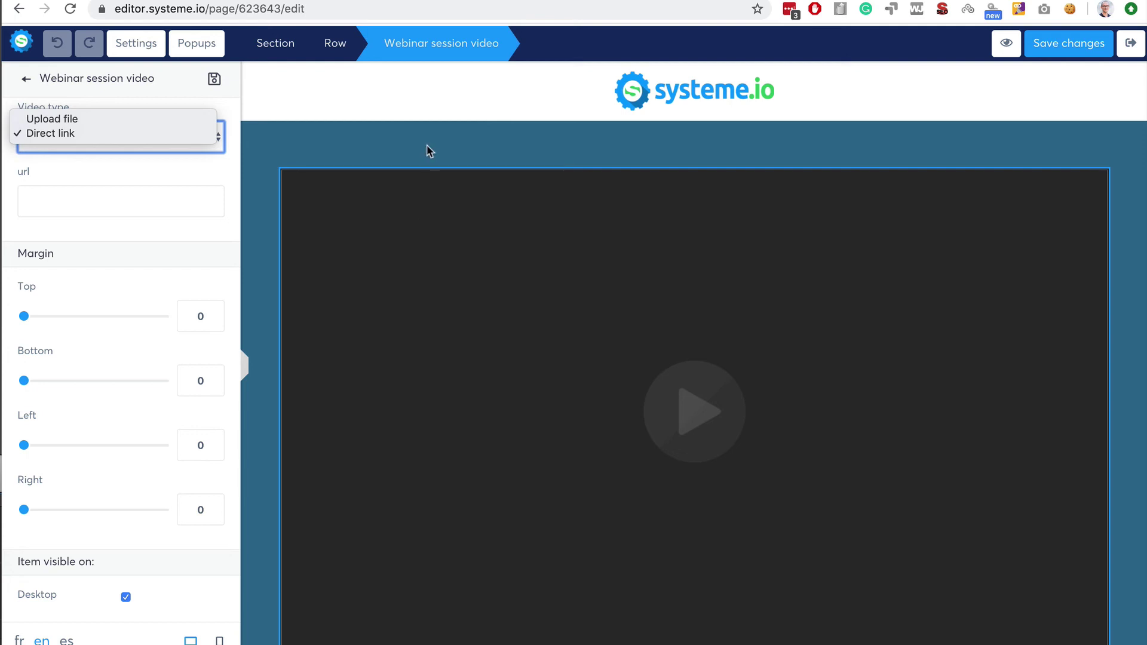
pyautogui.click(422, 128)
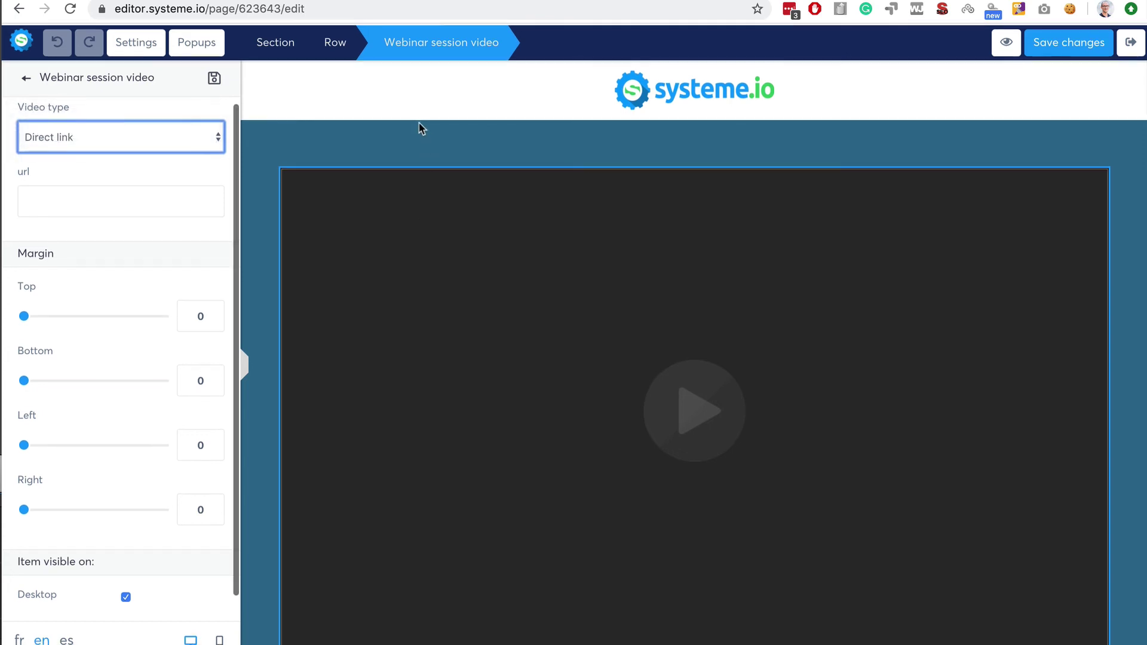
pyautogui.click(184, 135)
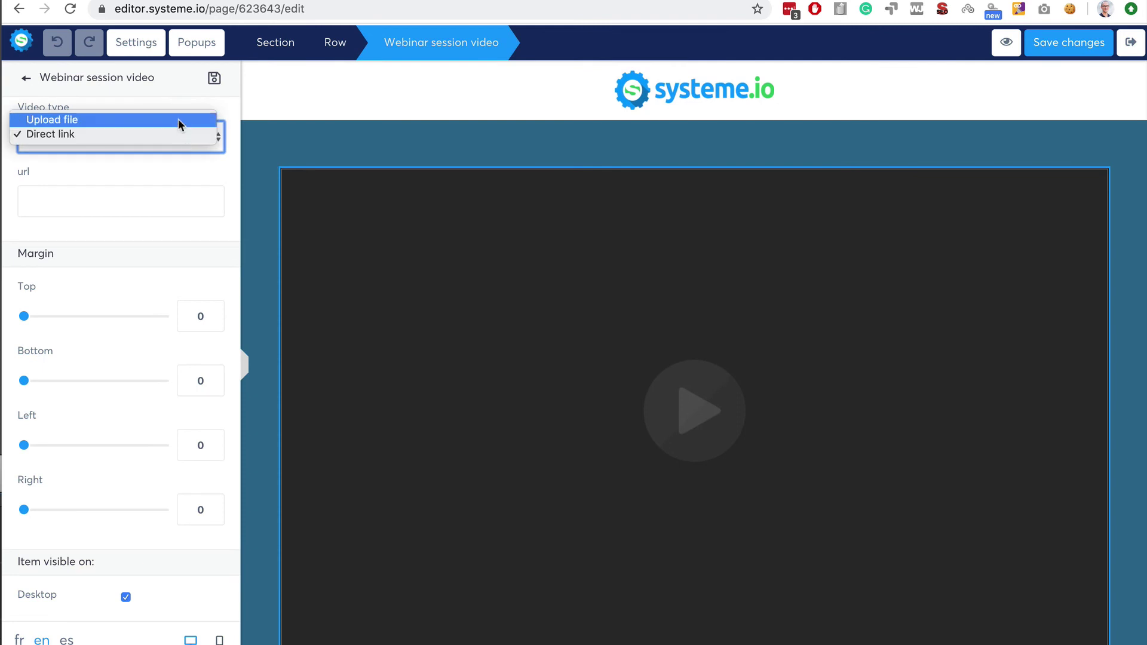
pyautogui.click(127, 134)
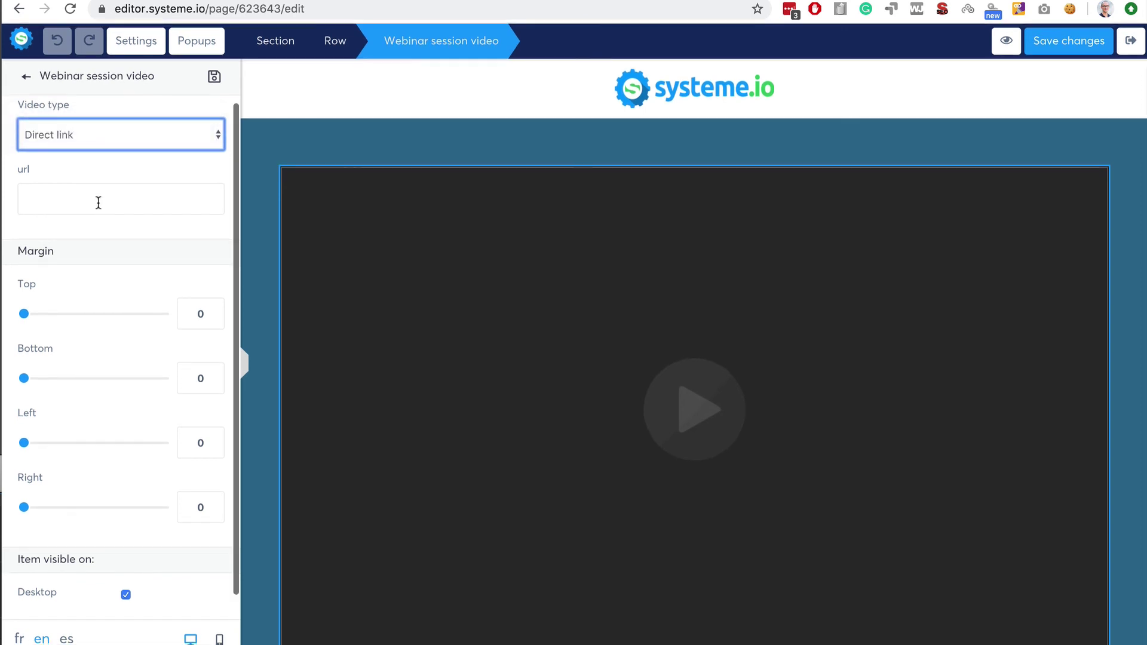
# - Save the broadcast page and exit back to the EVG Webinar funnel
pyautogui.click(99, 203)
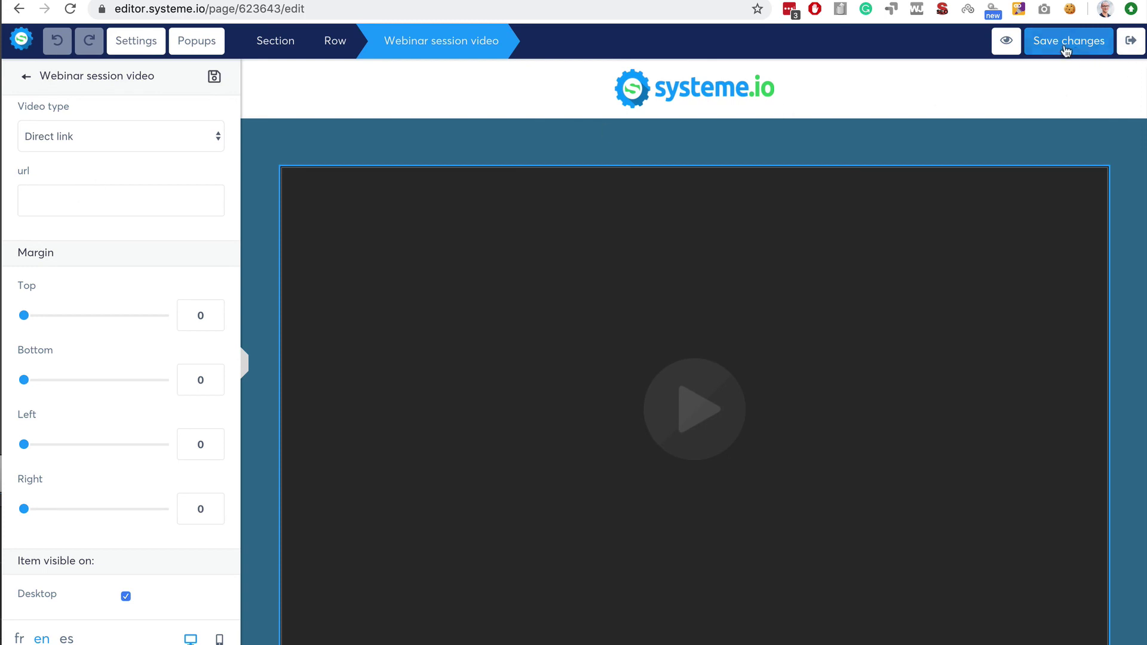
pyautogui.click(1043, 42)
pyautogui.click(1131, 42)
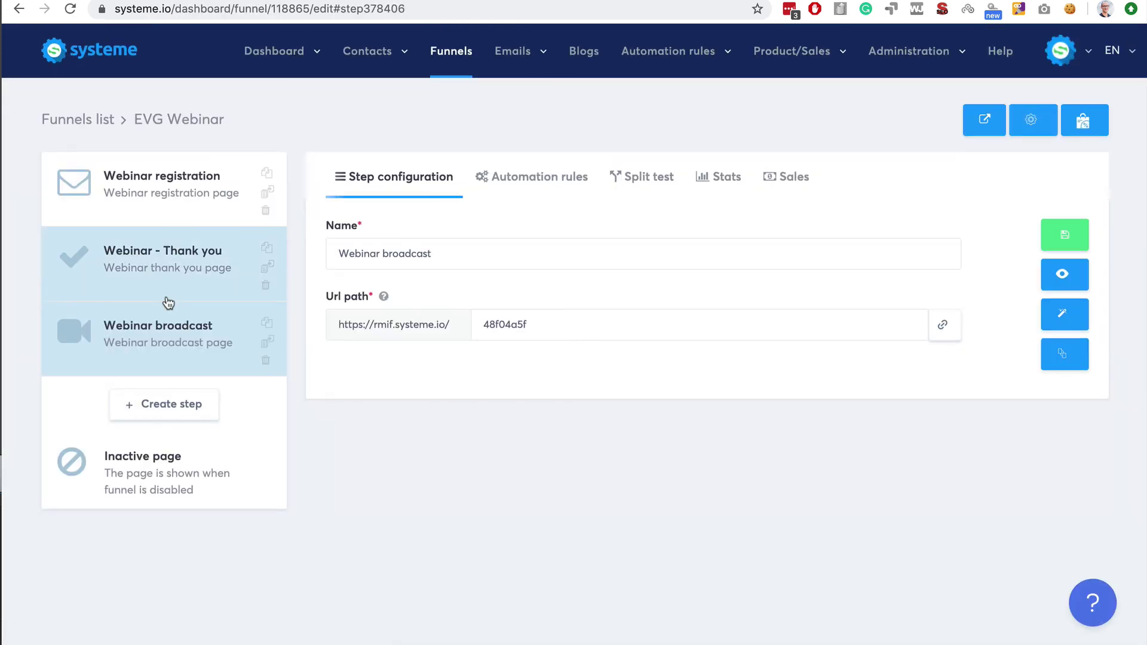
# - Open the live registration page and confirm the sign-up form lists 11:00, 18:00 and 20:00 sessions
pyautogui.click(164, 210)
pyautogui.click(1065, 275)
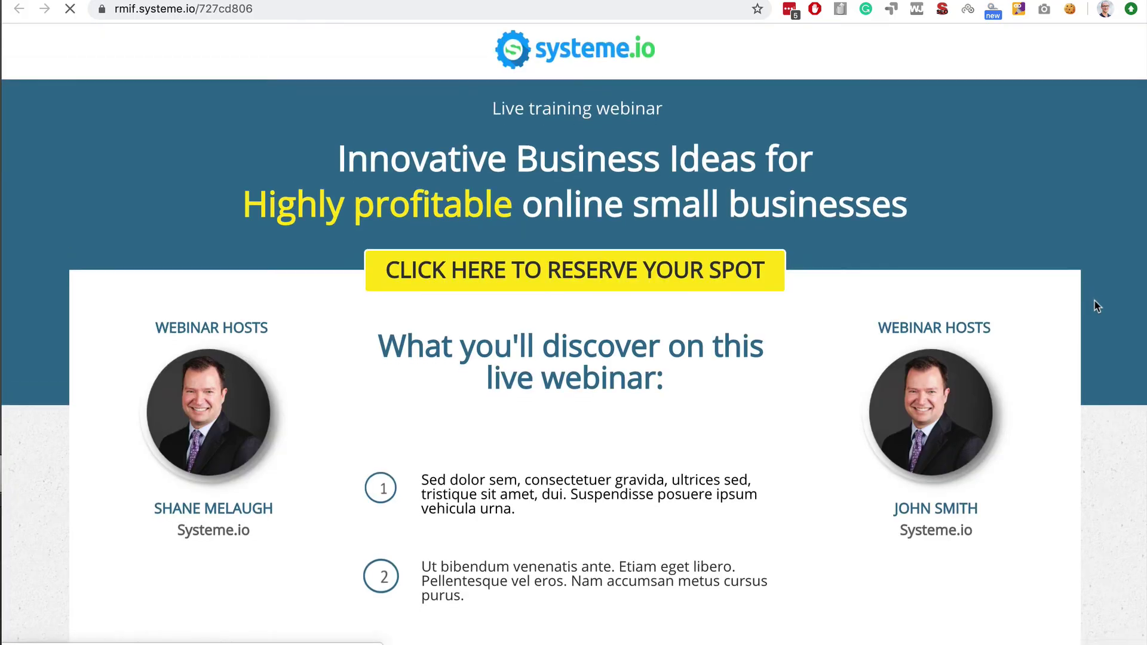
pyautogui.scroll(-5, 1134, 291)
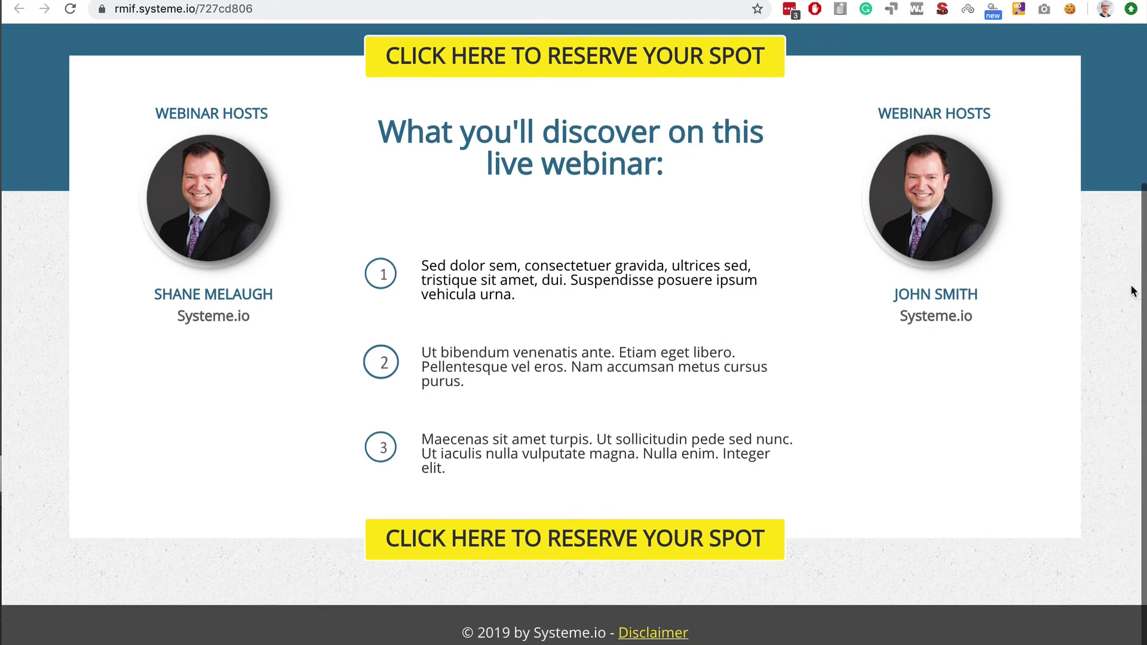
pyautogui.scroll(5, 1133, 291)
pyautogui.click(545, 279)
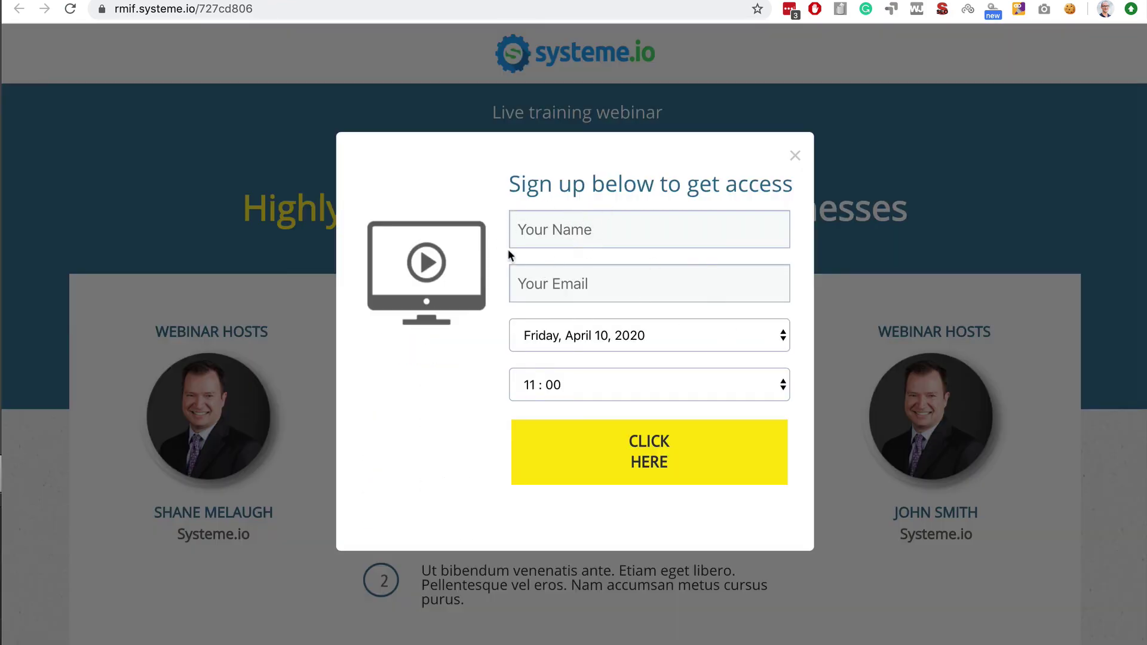
pyautogui.click(700, 389)
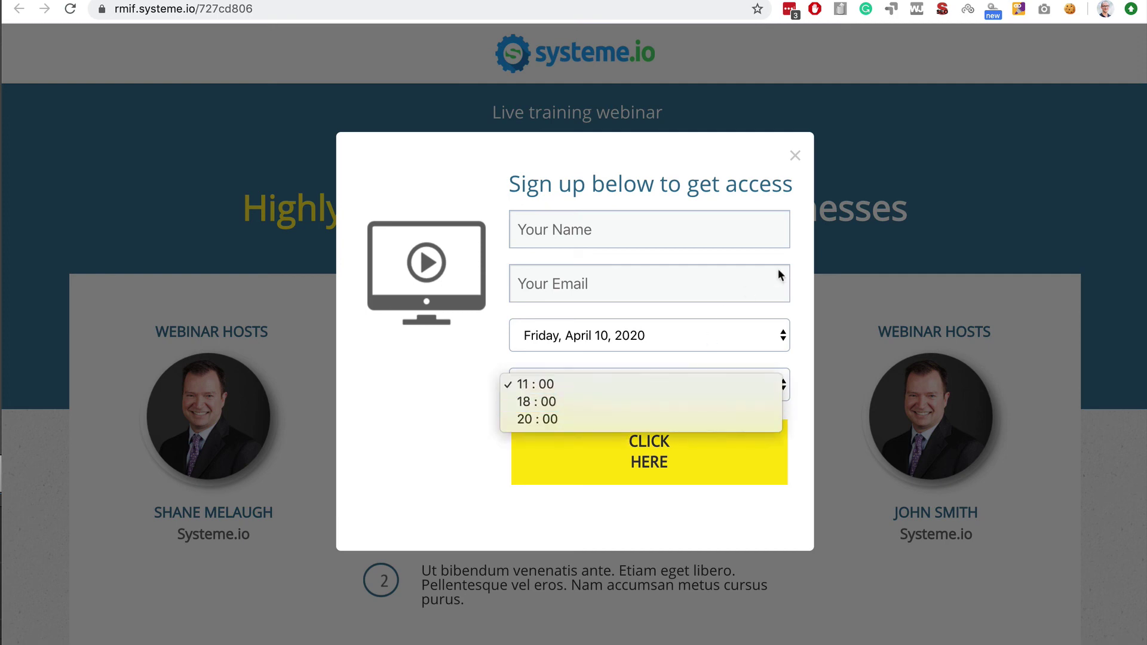
pyautogui.click(905, 251)
pyautogui.click(795, 156)
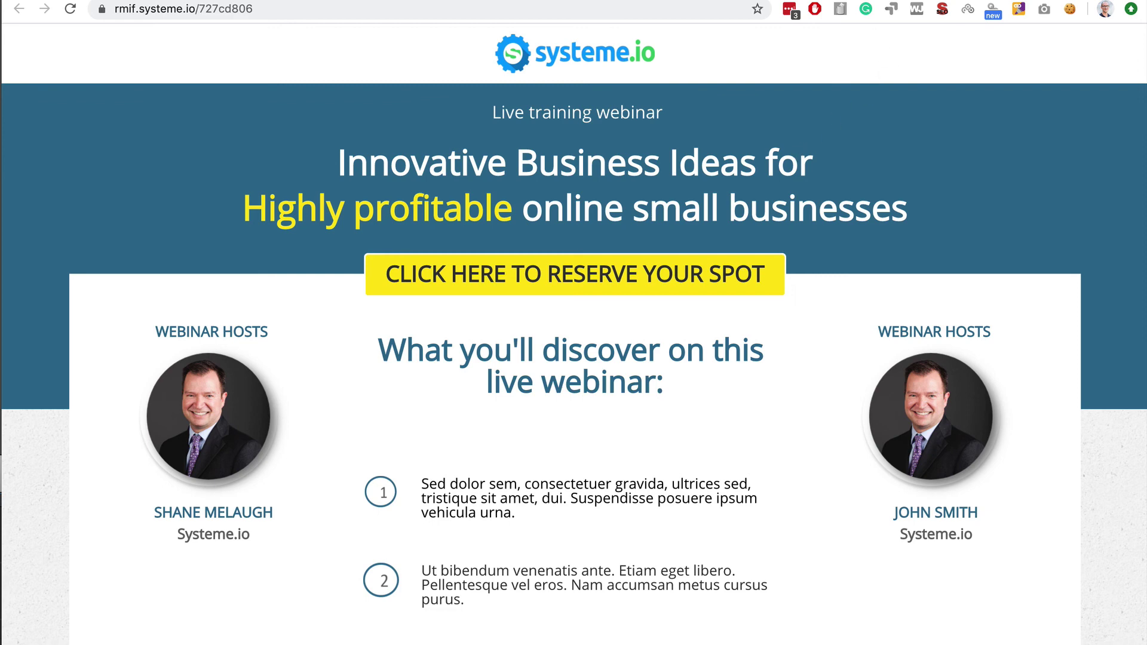
# - Return to the EVG Webinar funnel's Webinar registration step settings
pyautogui.click(866, 1)
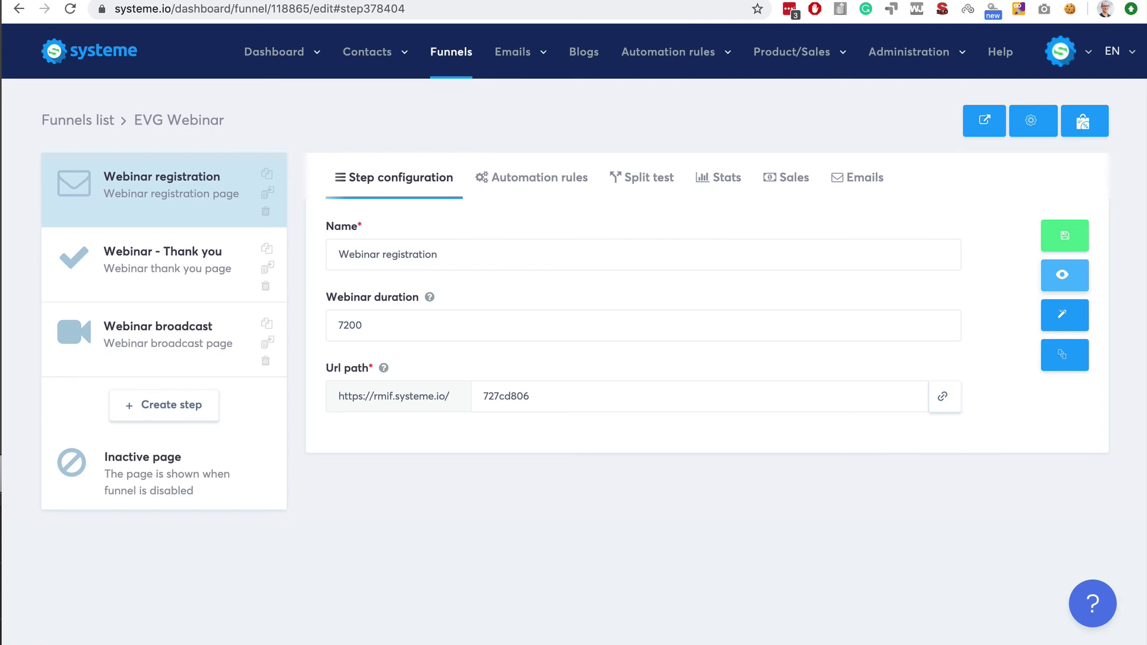